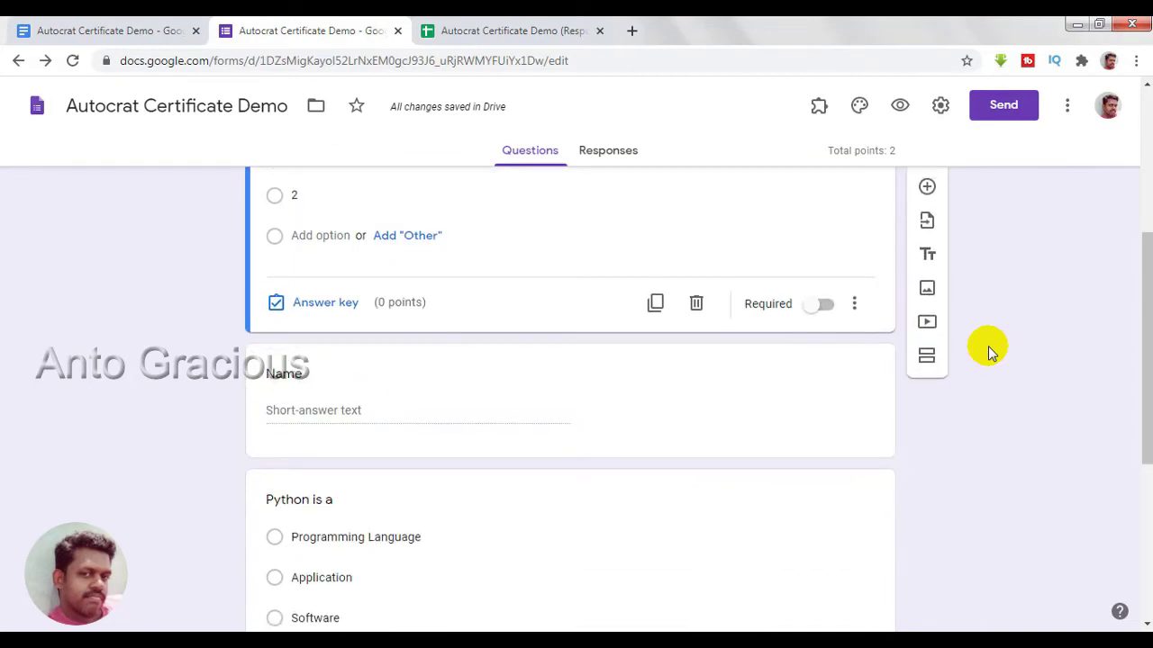
# Step: Review the form's quiz questions, the response sheet's columns and the certificate template document
pyautogui.scroll(-2, 625, 381)
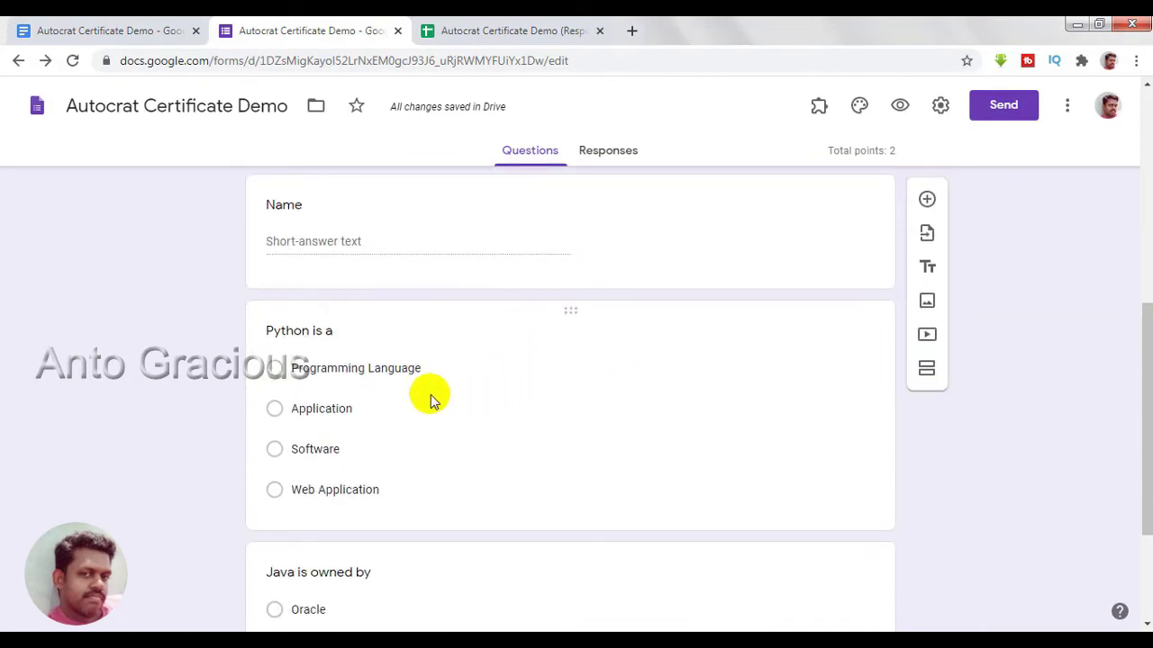
pyautogui.scroll(-2, 432, 396)
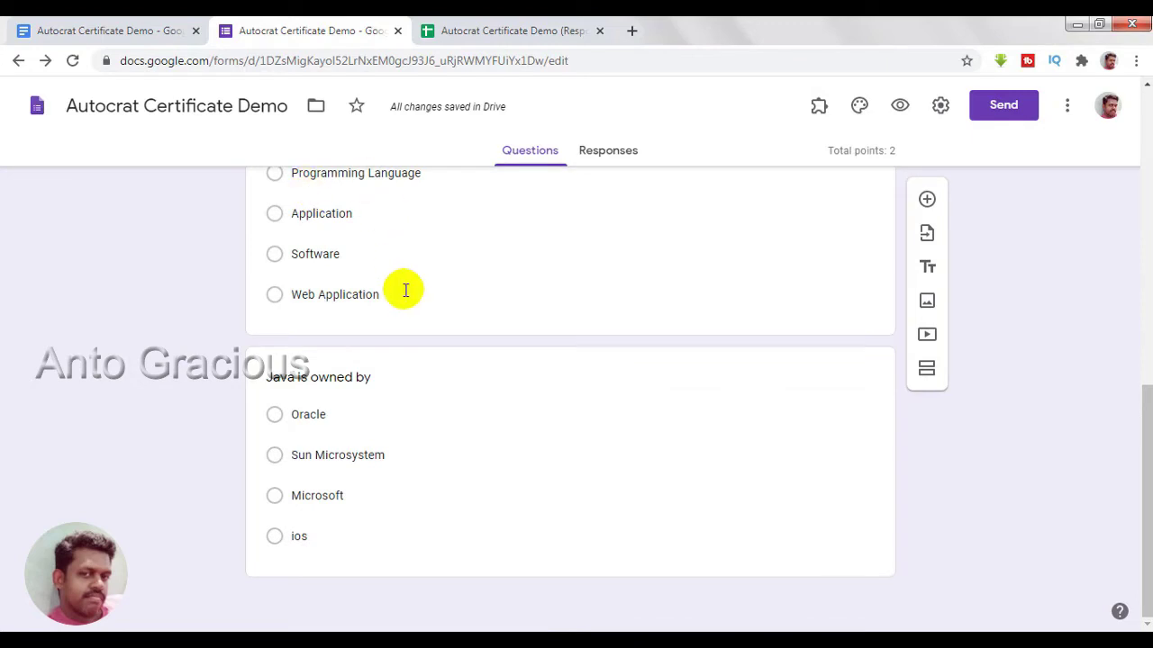
pyautogui.click(478, 33)
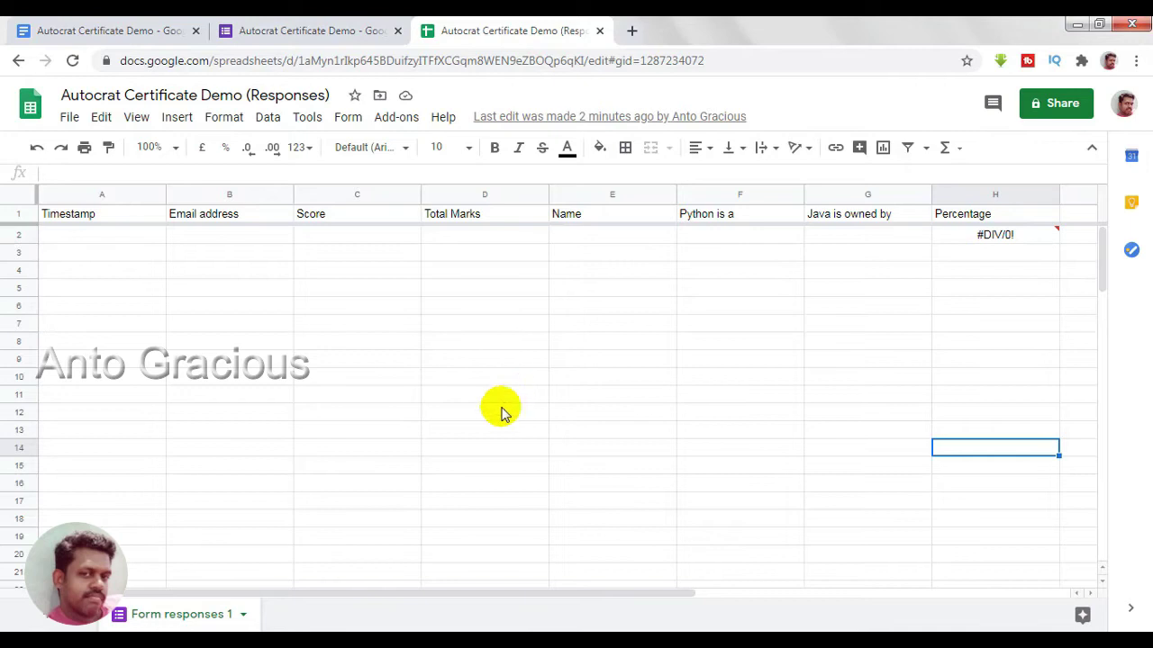
pyautogui.click(81, 33)
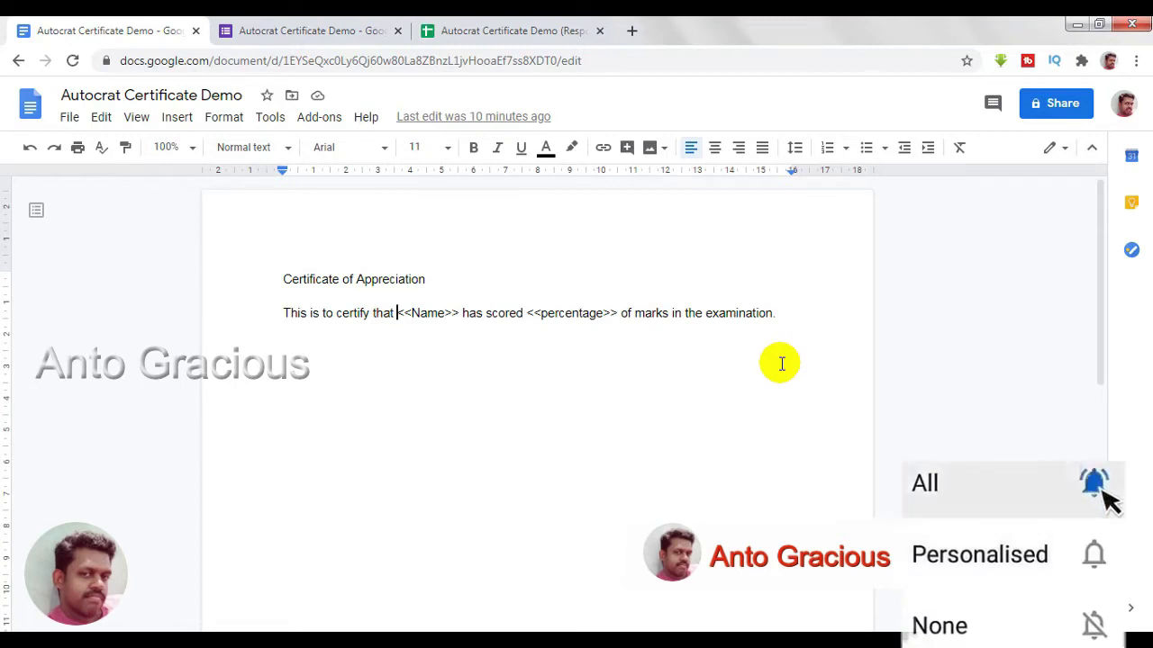
# Step: Open the AutoCrat add-on from the response sheet to view its existing jobs, and close it
pyautogui.click(489, 31)
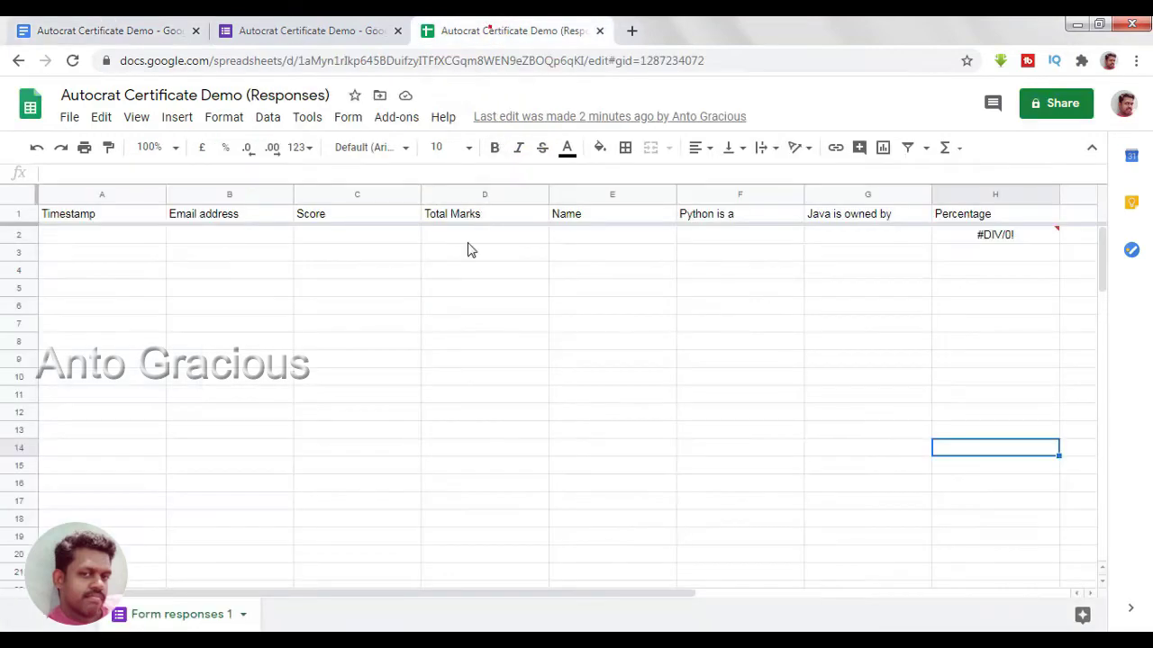
pyautogui.click(396, 122)
pyautogui.moveTo(432, 189)
pyautogui.click(597, 195)
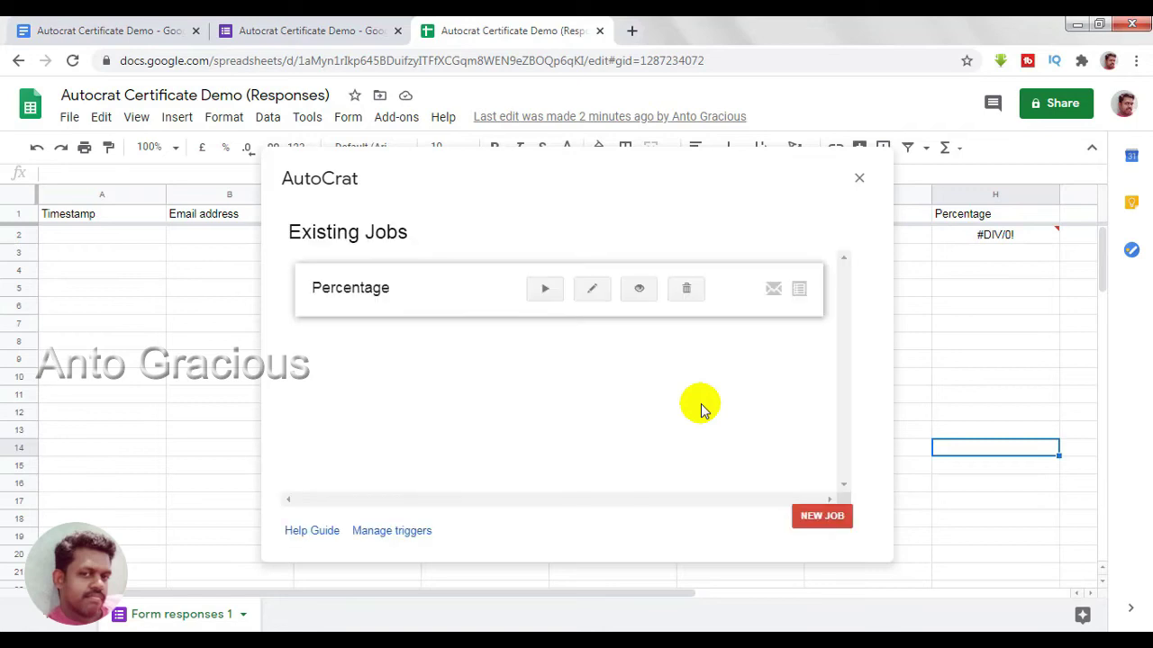
pyautogui.click(858, 179)
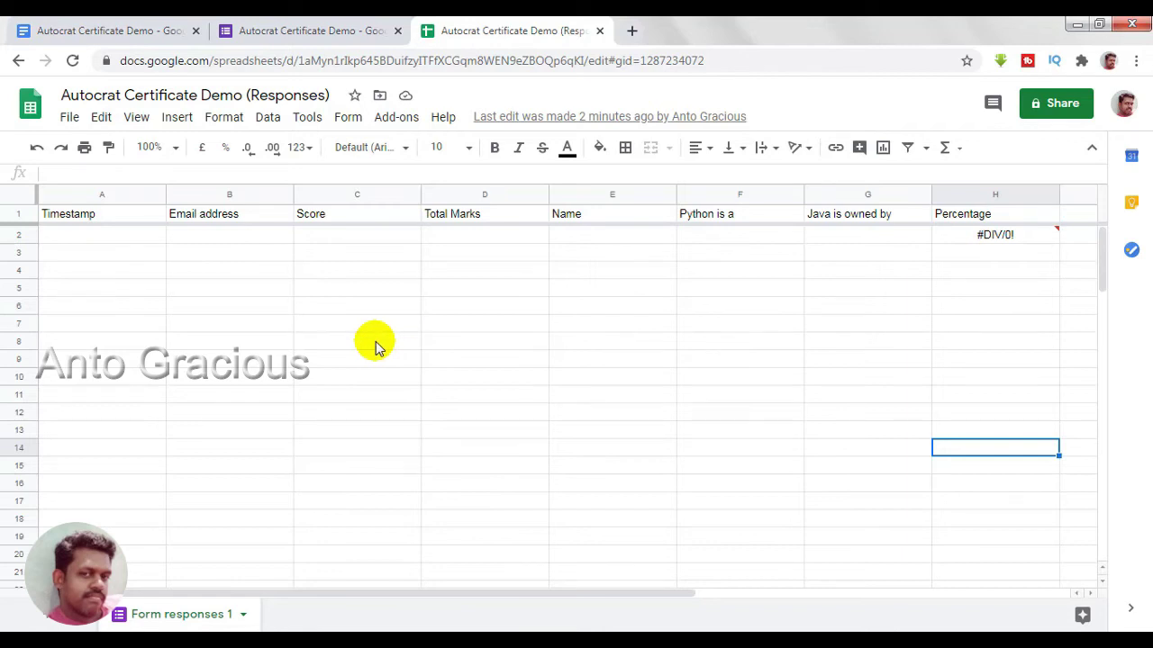
# Step: Examine the Total Marks question and its answer option in the form editor
pyautogui.moveTo(948, 243)
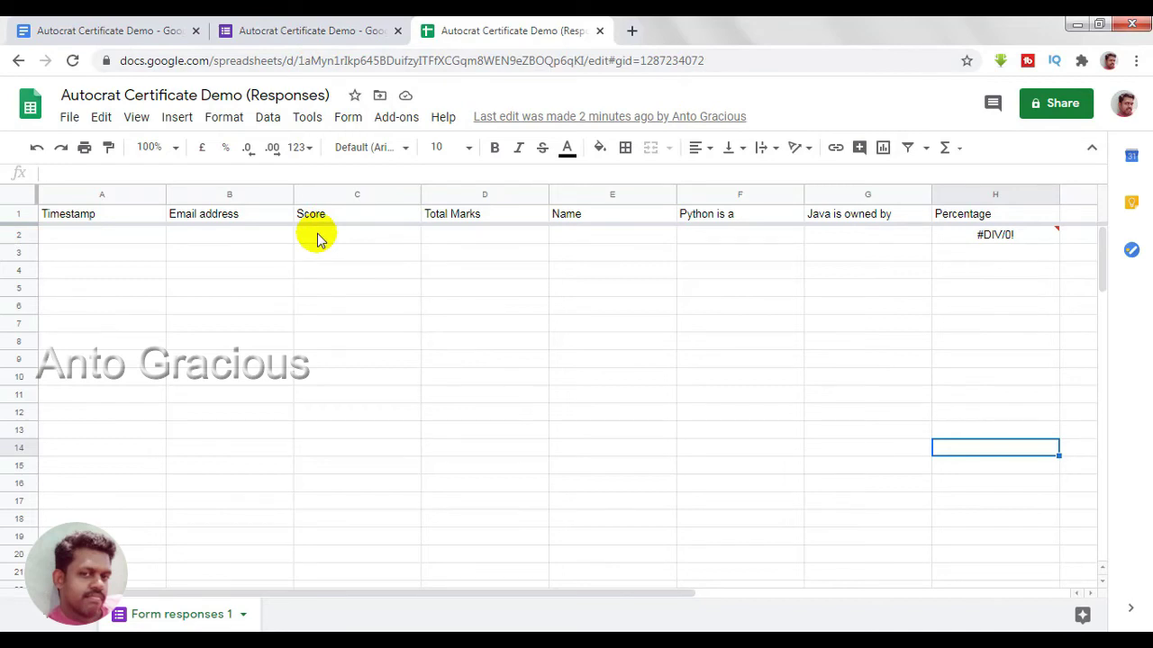
pyautogui.click(306, 36)
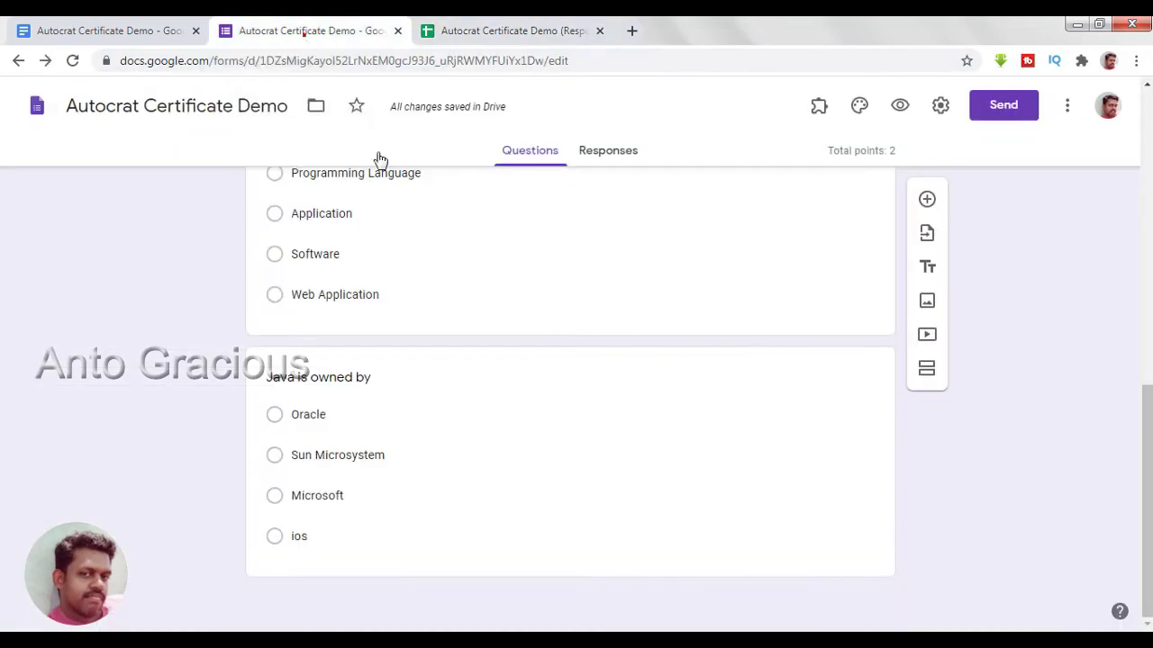
pyautogui.scroll(6, 406, 397)
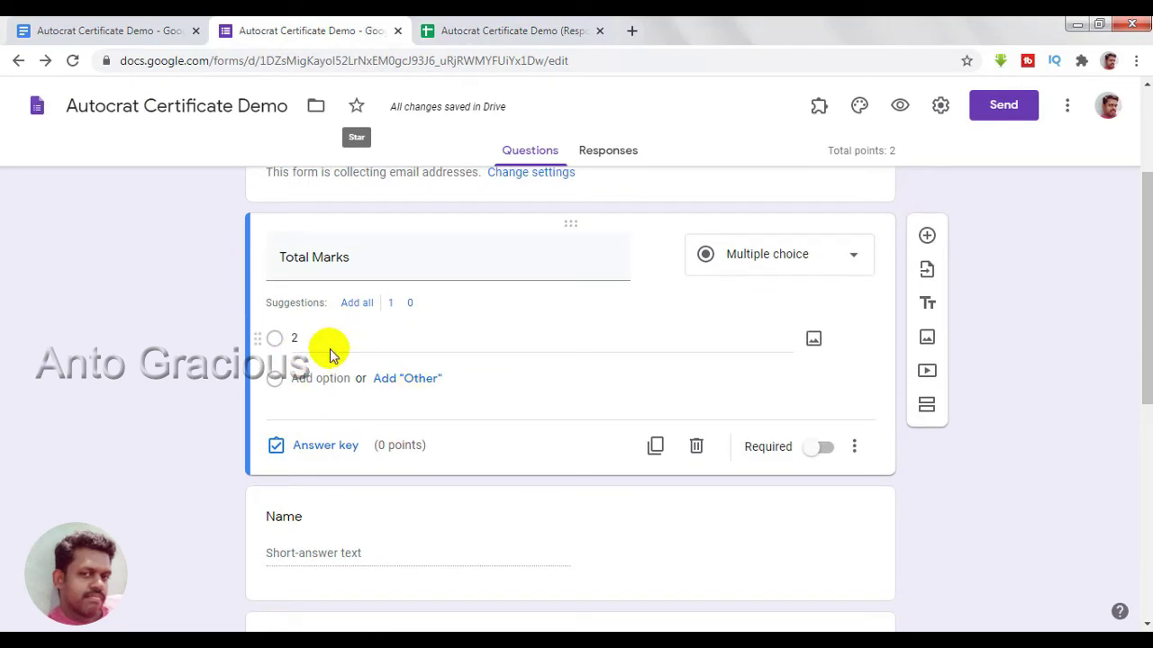
# Step: Inspect the formula and number format of Percentage cell H2 in the response sheet
pyautogui.click(468, 30)
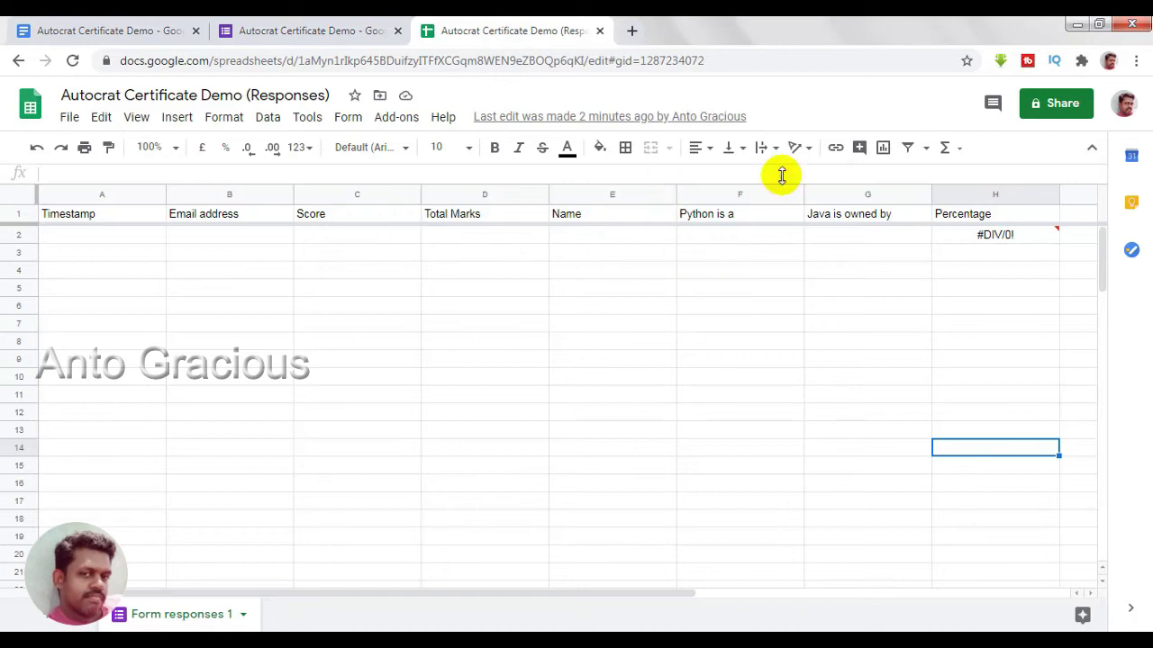
pyautogui.click(951, 242)
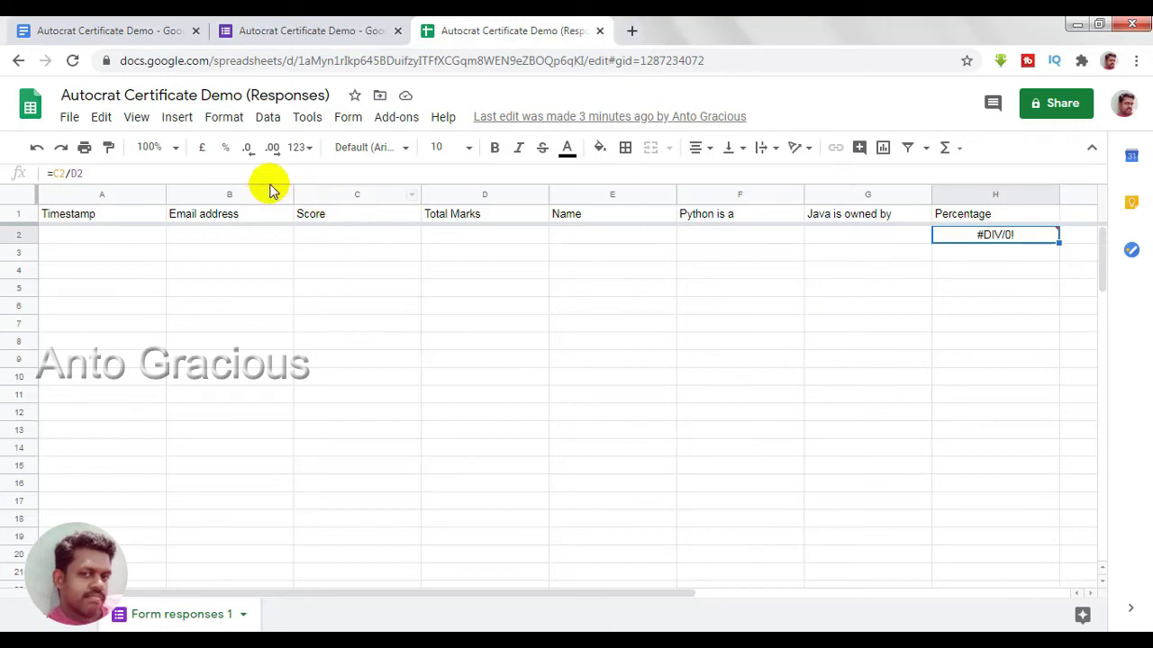
pyautogui.click(303, 150)
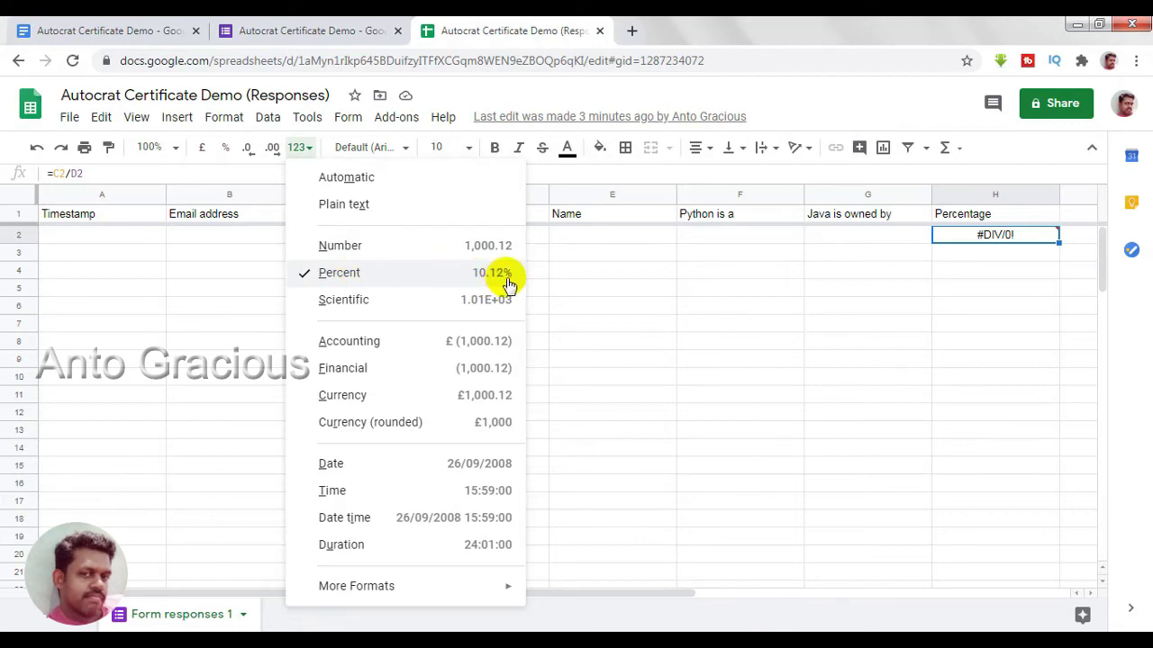
pyautogui.click(952, 306)
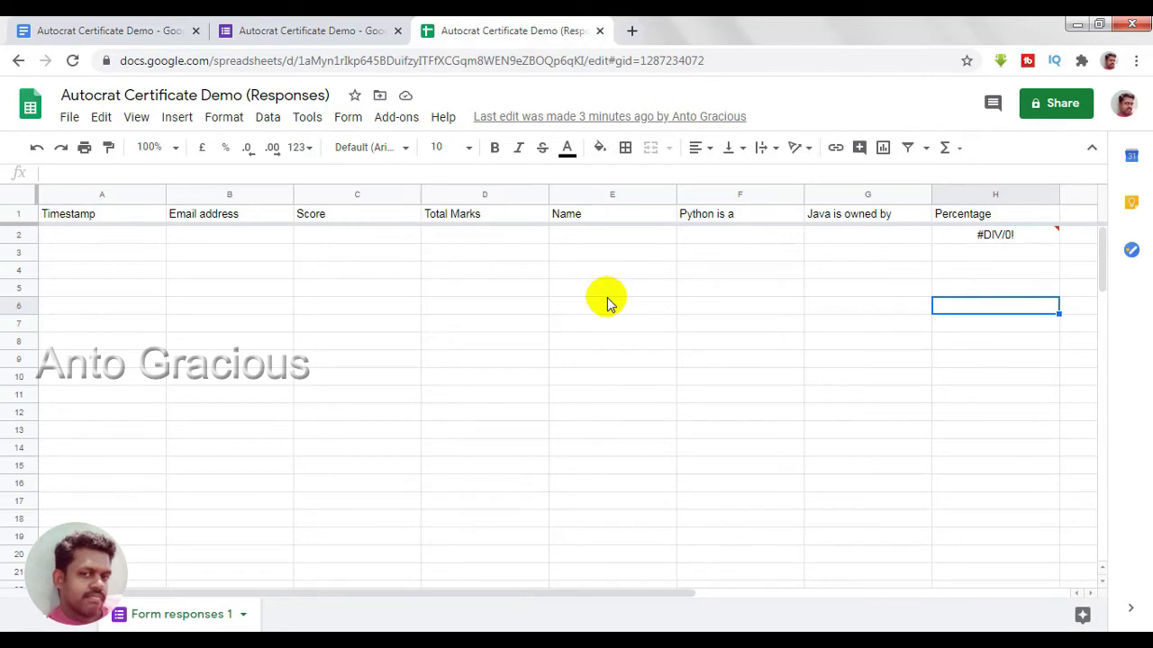
pyautogui.click(946, 237)
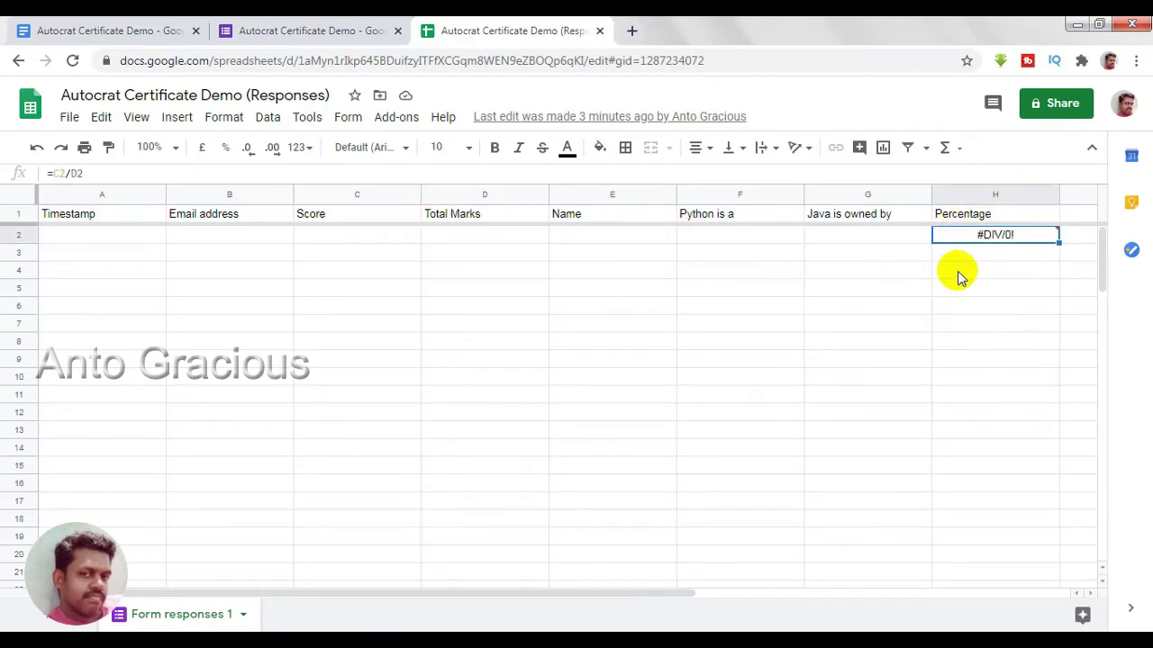
# Step: Open a preview of the certificate form and fill in the respondent's email address
pyautogui.click(271, 31)
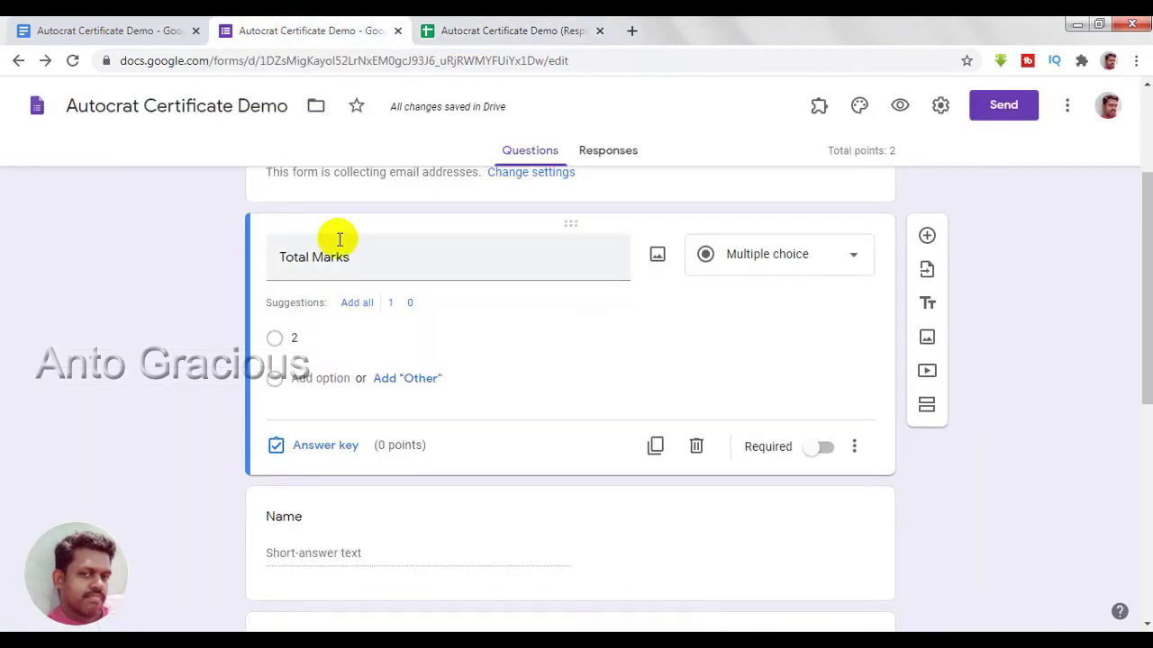
pyautogui.click(898, 107)
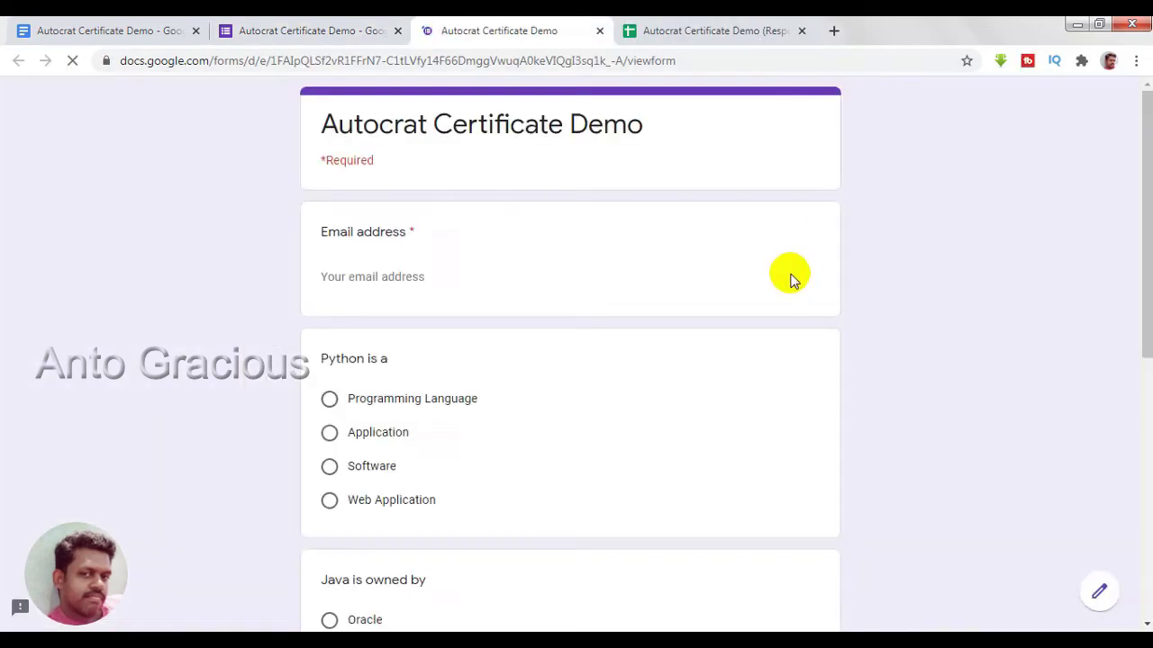
pyautogui.click(371, 280)
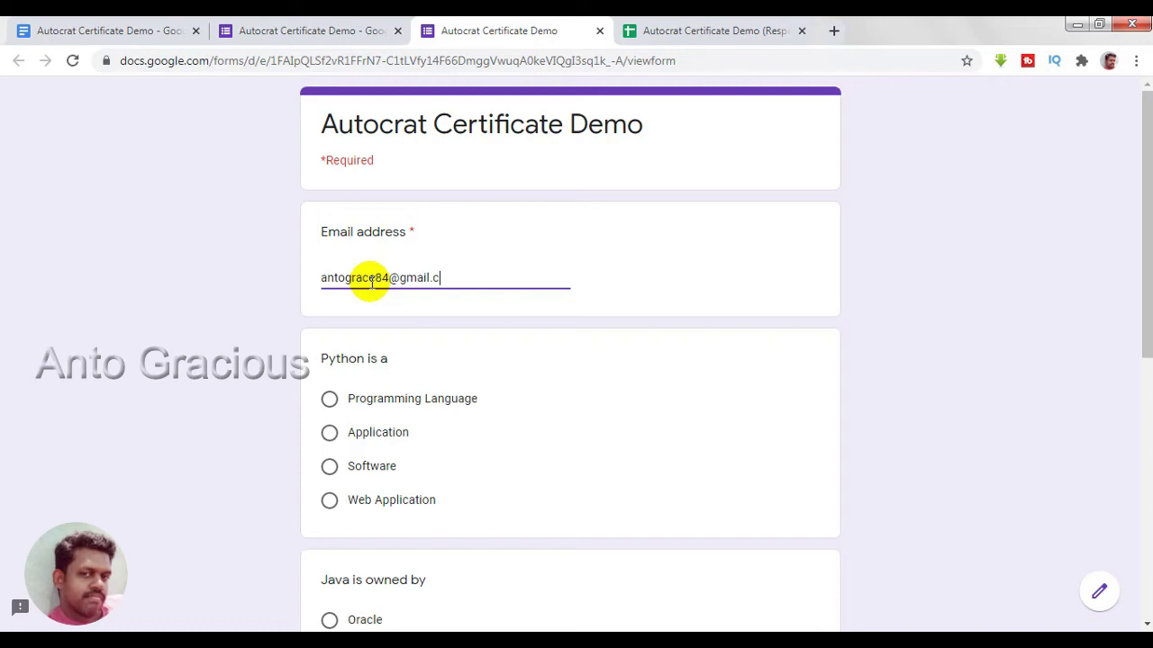
# Step: Answer the quiz questions with "Programming Language" for Python and "Oracle" for Java's owner
pyautogui.scroll(-4, 371, 280)
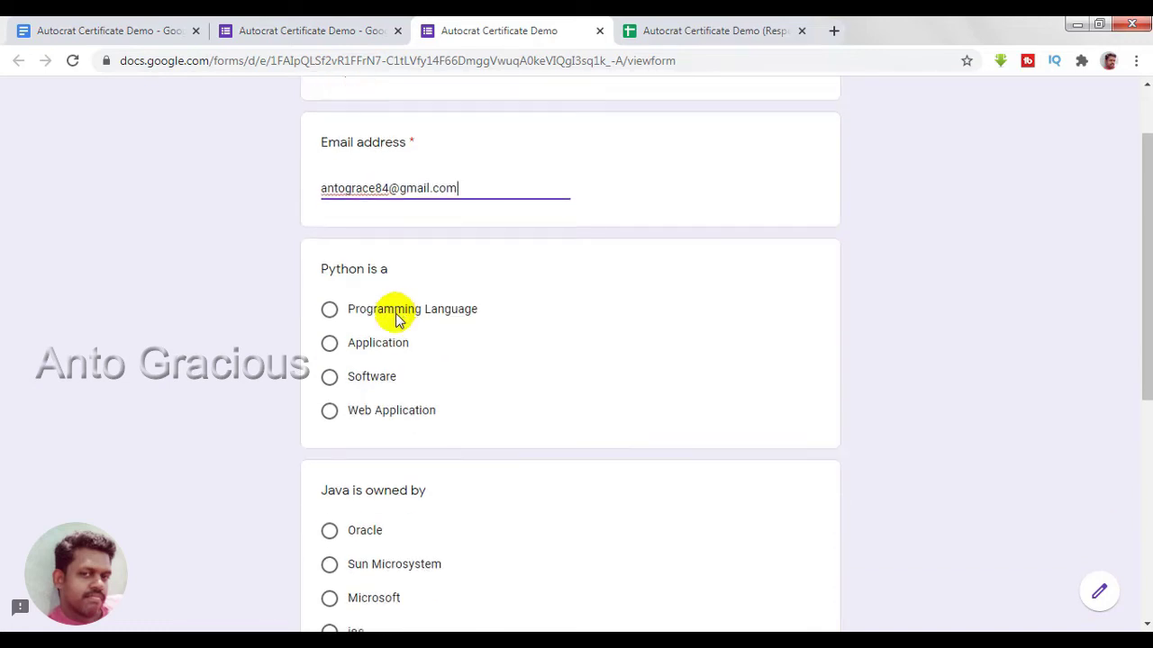
pyautogui.scroll(-2, 370, 303)
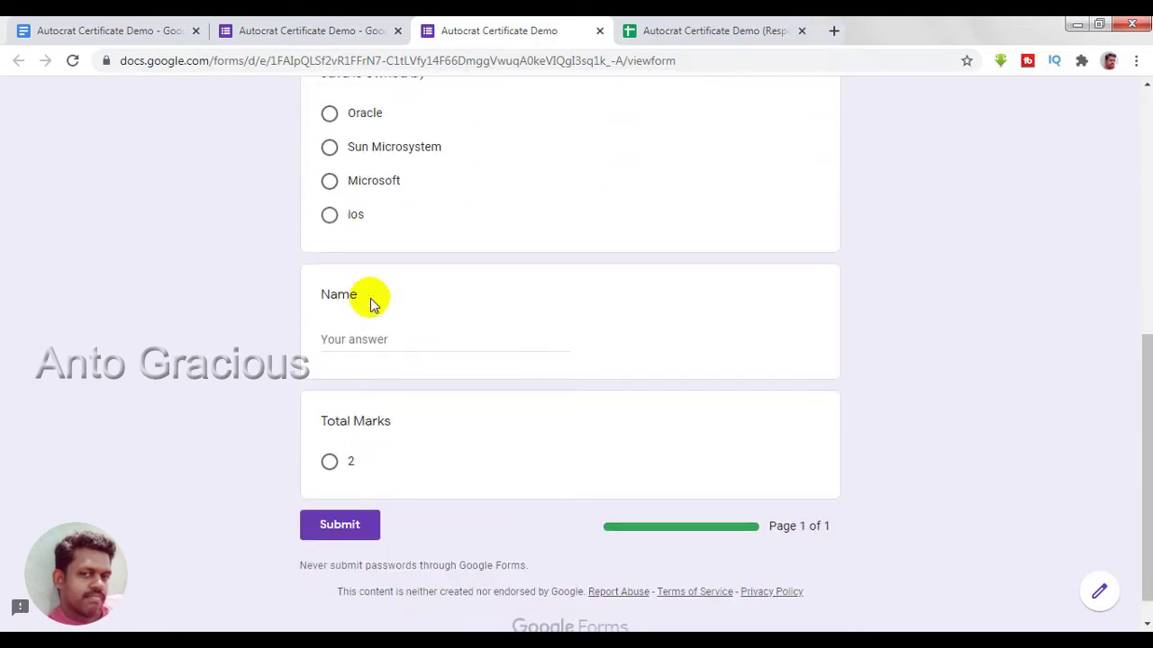
pyautogui.scroll(4, 370, 298)
pyautogui.click(330, 231)
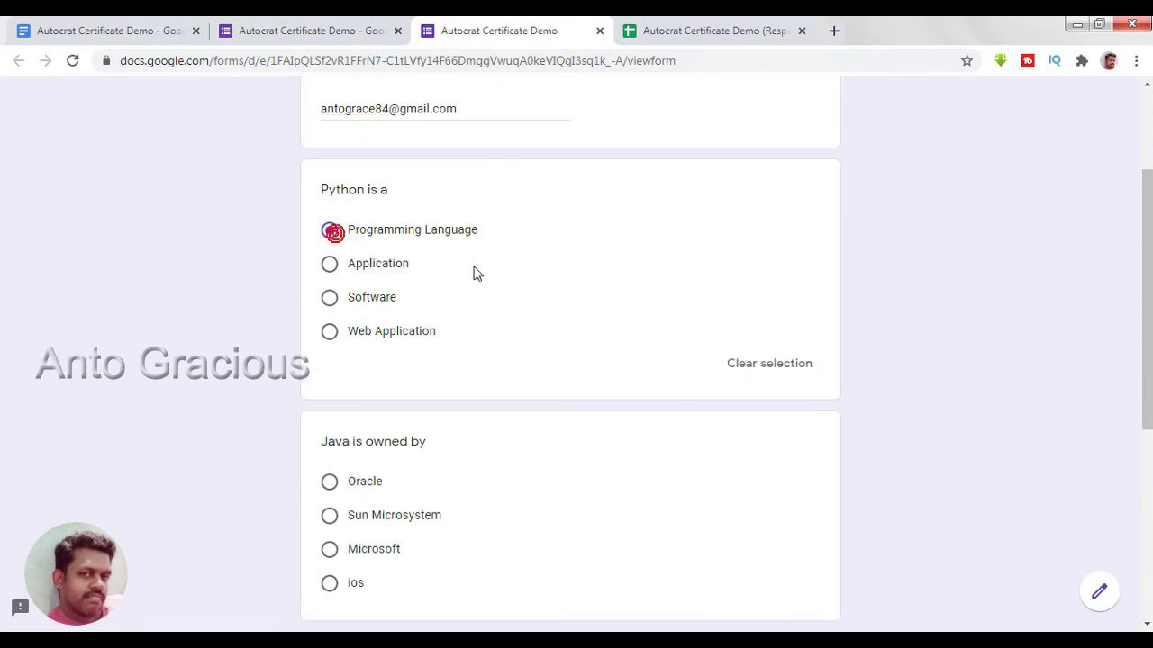
pyautogui.scroll(-1, 399, 367)
pyautogui.click(330, 397)
# Step: Fill in the respondent's name, choose 2 as the Total Marks and submit the form
pyautogui.scroll(-4, 399, 456)
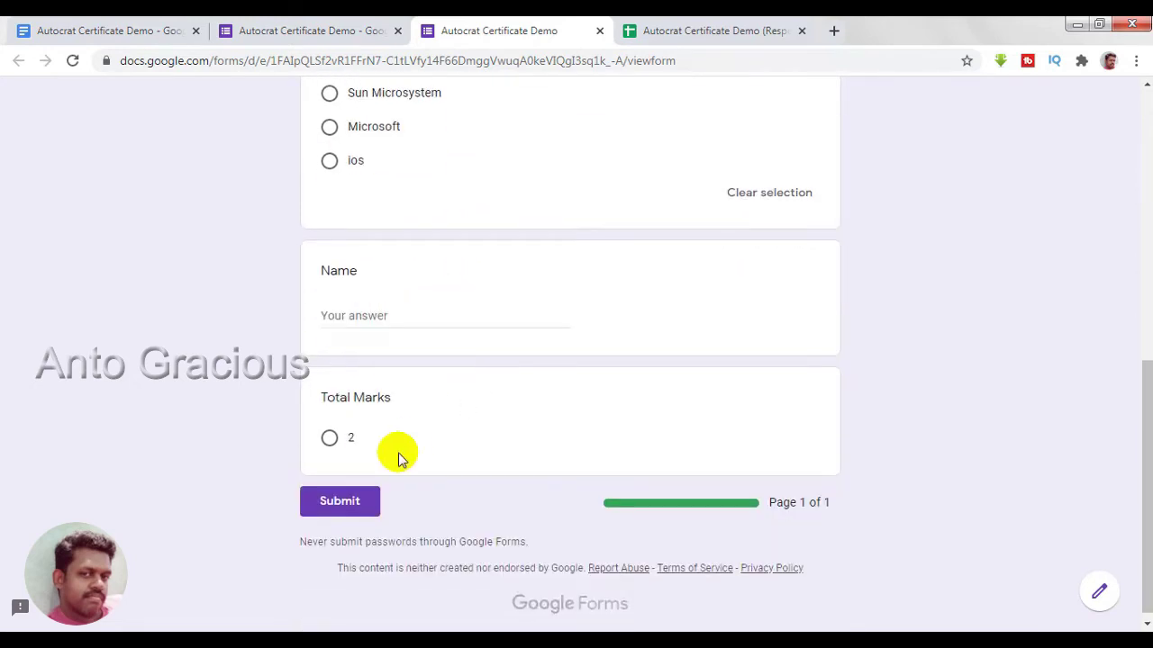
pyautogui.click(375, 313)
pyautogui.click(374, 313)
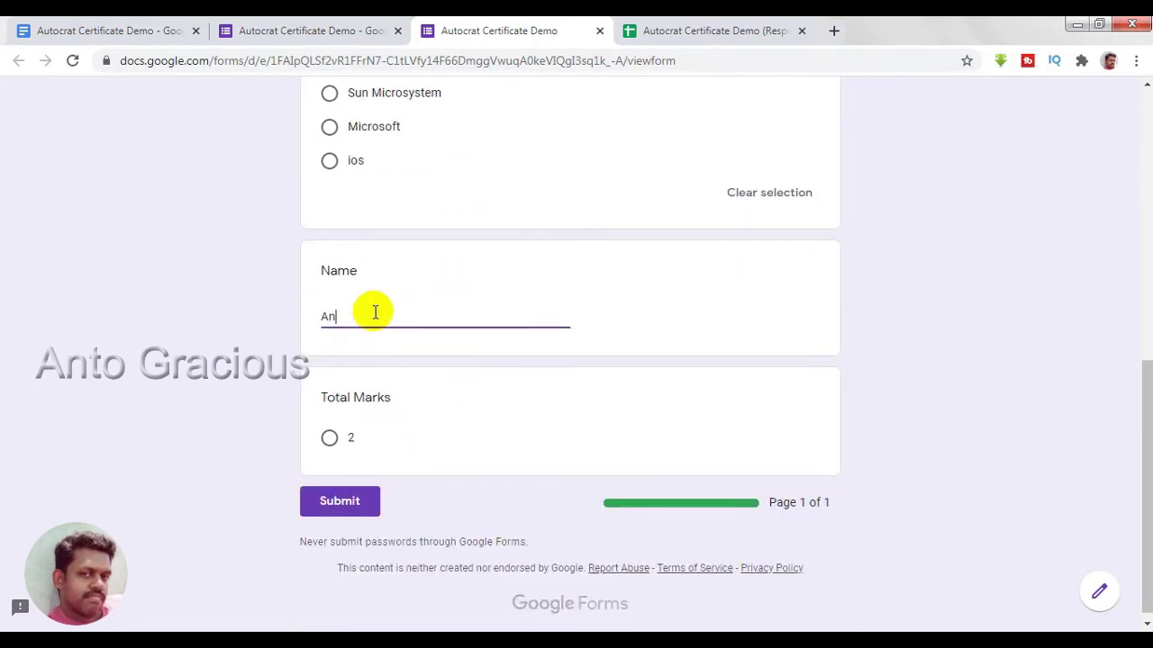
pyautogui.click(330, 439)
pyautogui.click(343, 535)
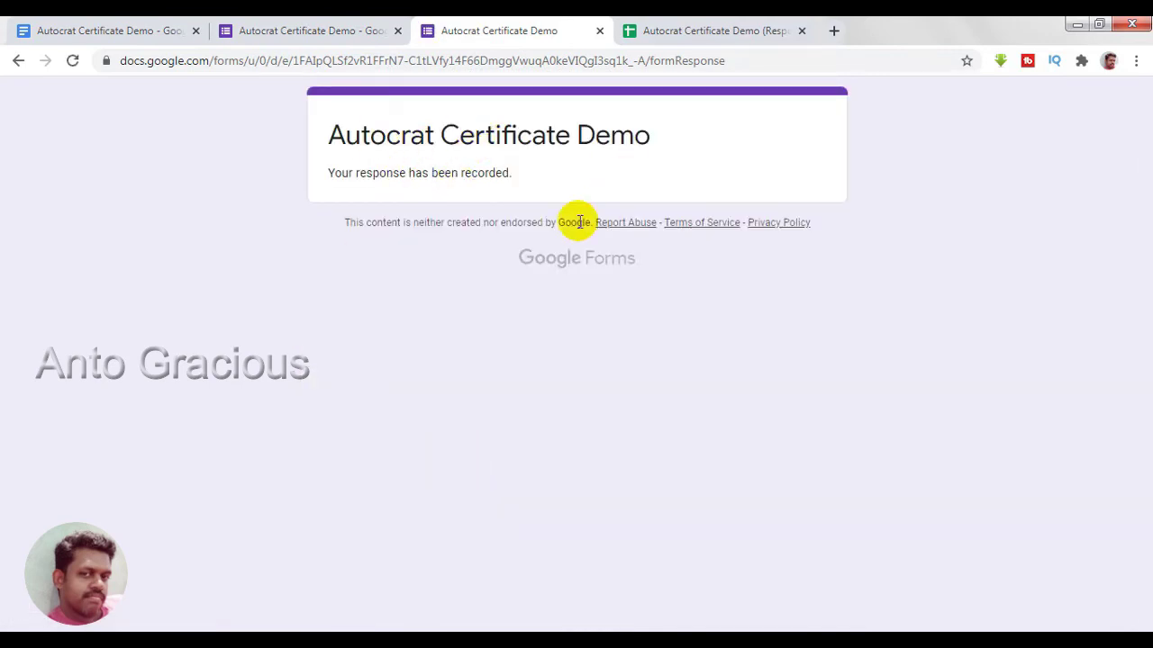
# Step: In the response sheet, delete the percentage formula from cell H3, below the new response's row
pyautogui.hotkey('ctrl', 'Tab')
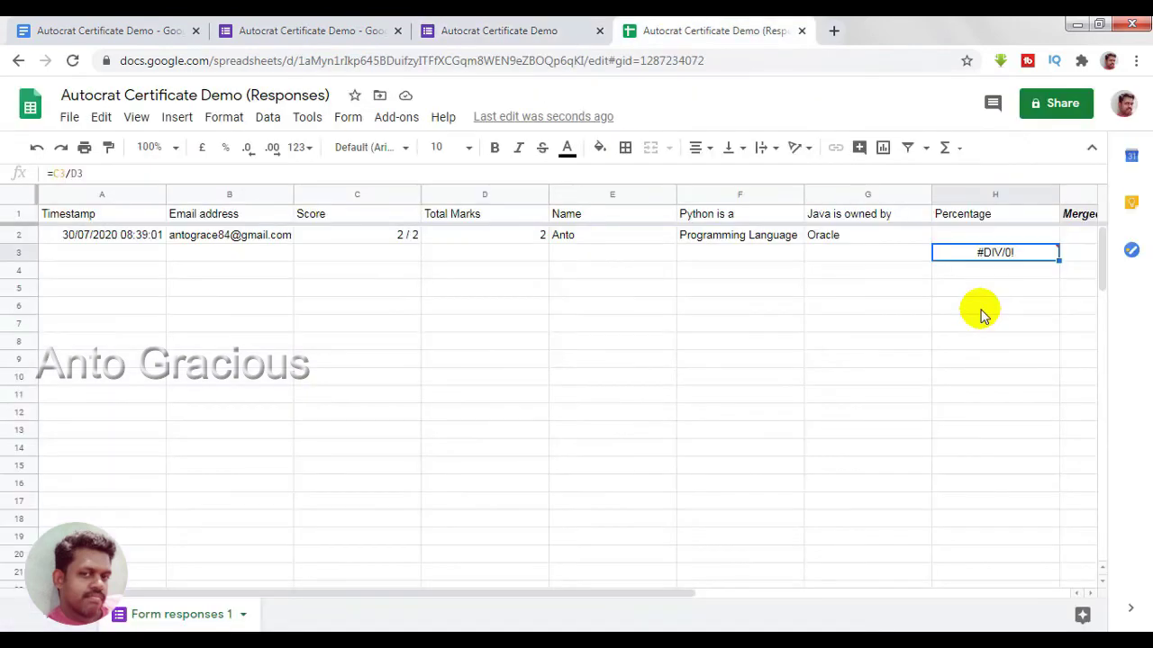
pyautogui.click(978, 308)
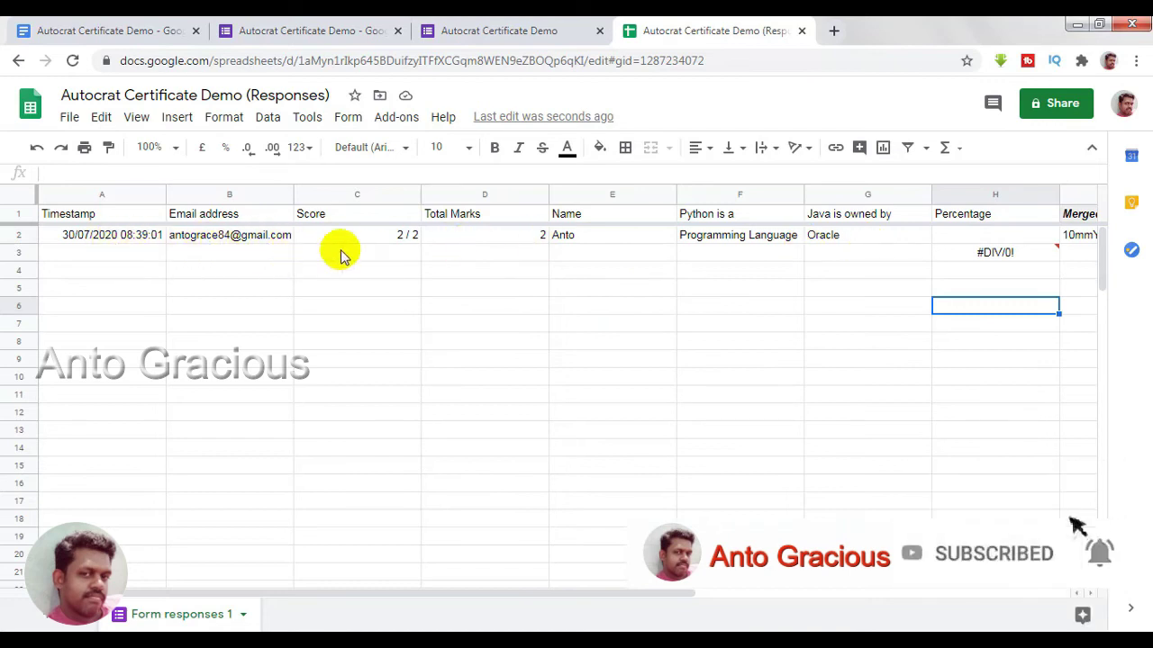
pyautogui.click(974, 238)
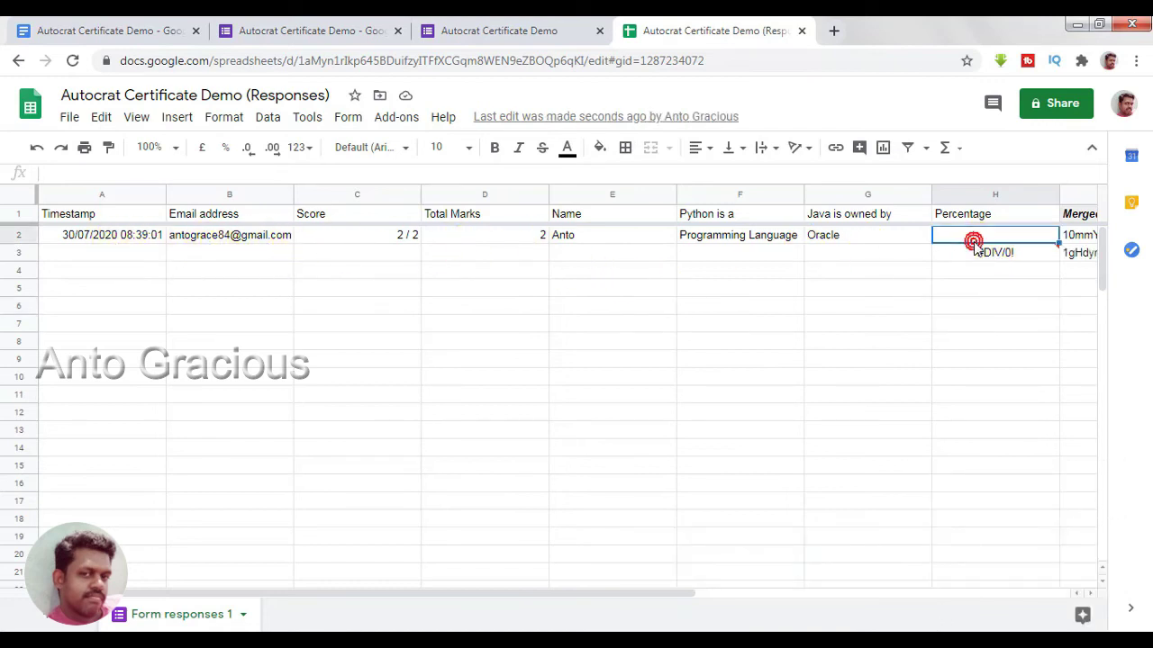
pyautogui.click(962, 257)
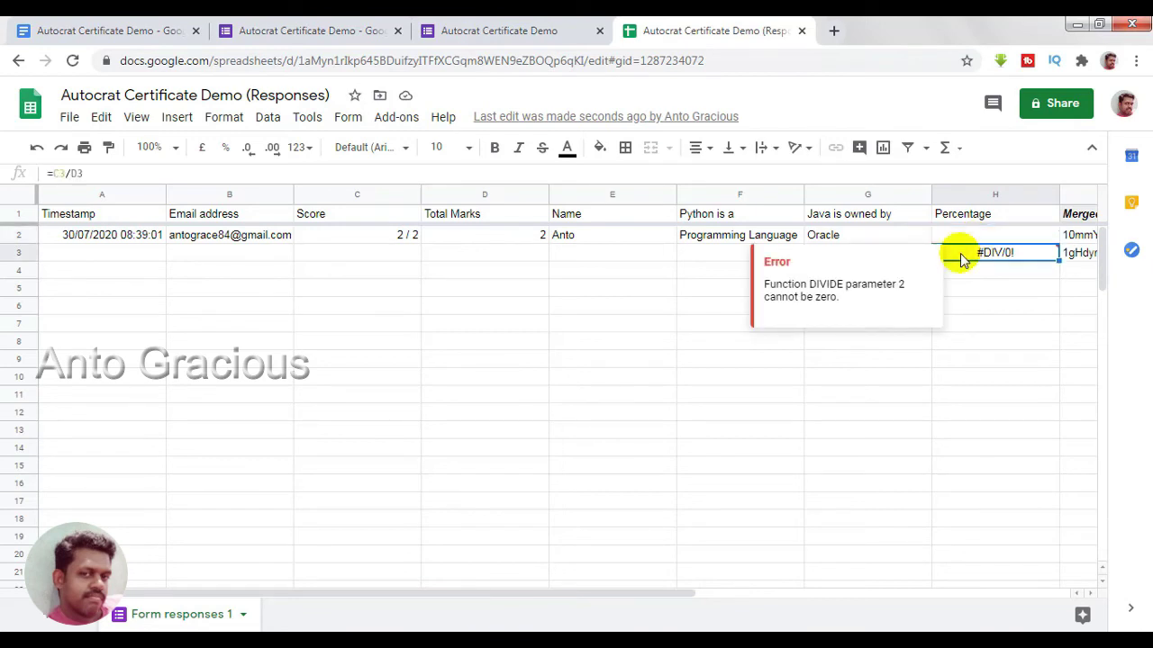
pyautogui.press('Delete')
pyautogui.click(974, 323)
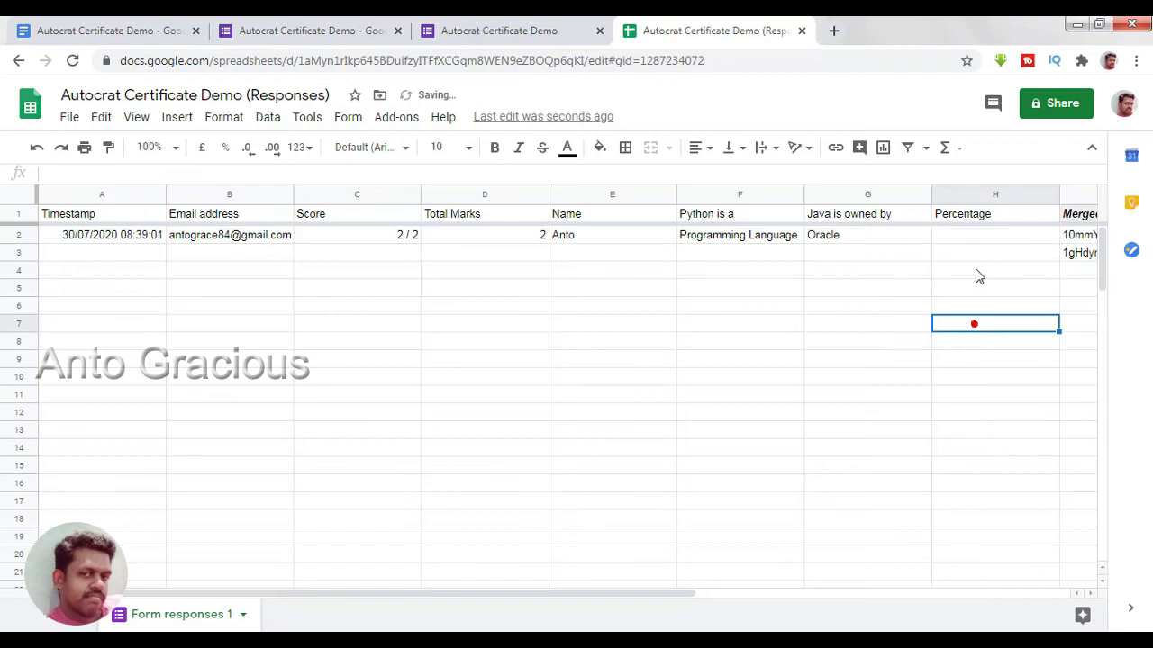
# Step: Enter the formula =C2/D2 in Percentage cell H2 to divide the score by the total marks
pyautogui.click(968, 237)
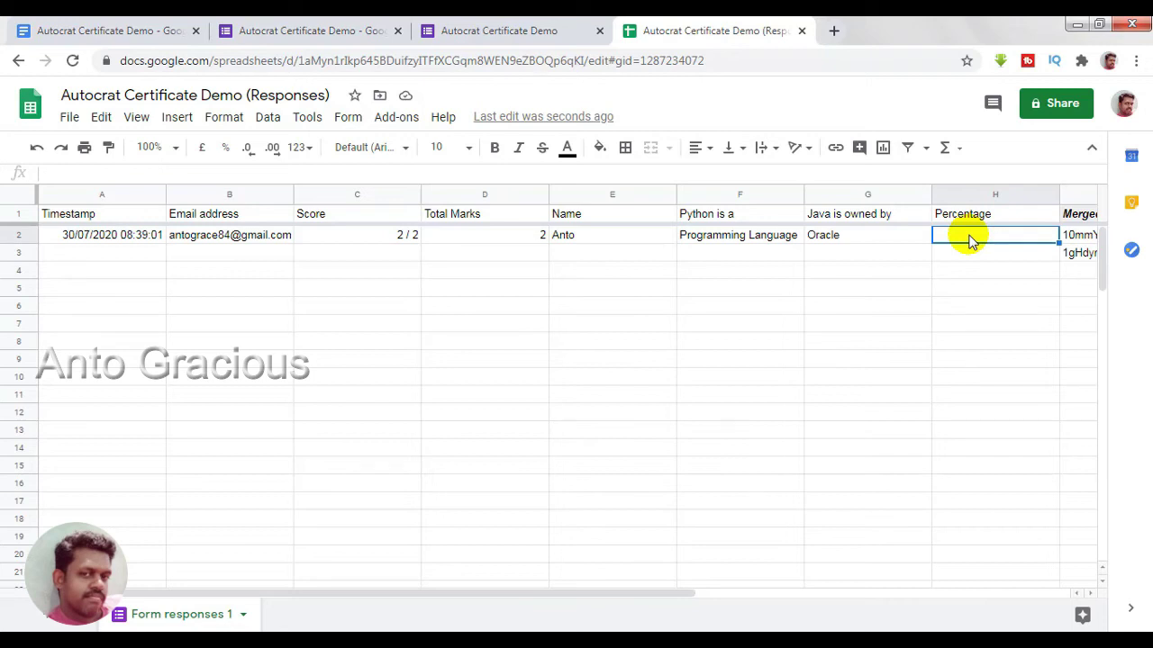
pyautogui.doubleClick(970, 236)
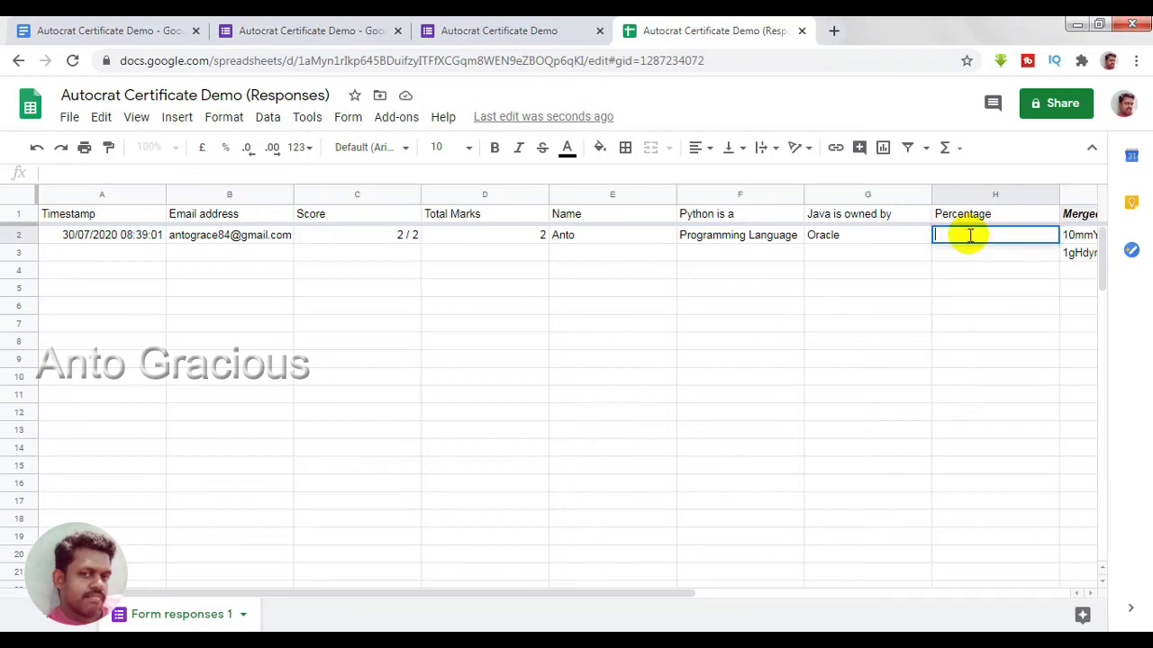
pyautogui.write('=')
pyautogui.click(387, 235)
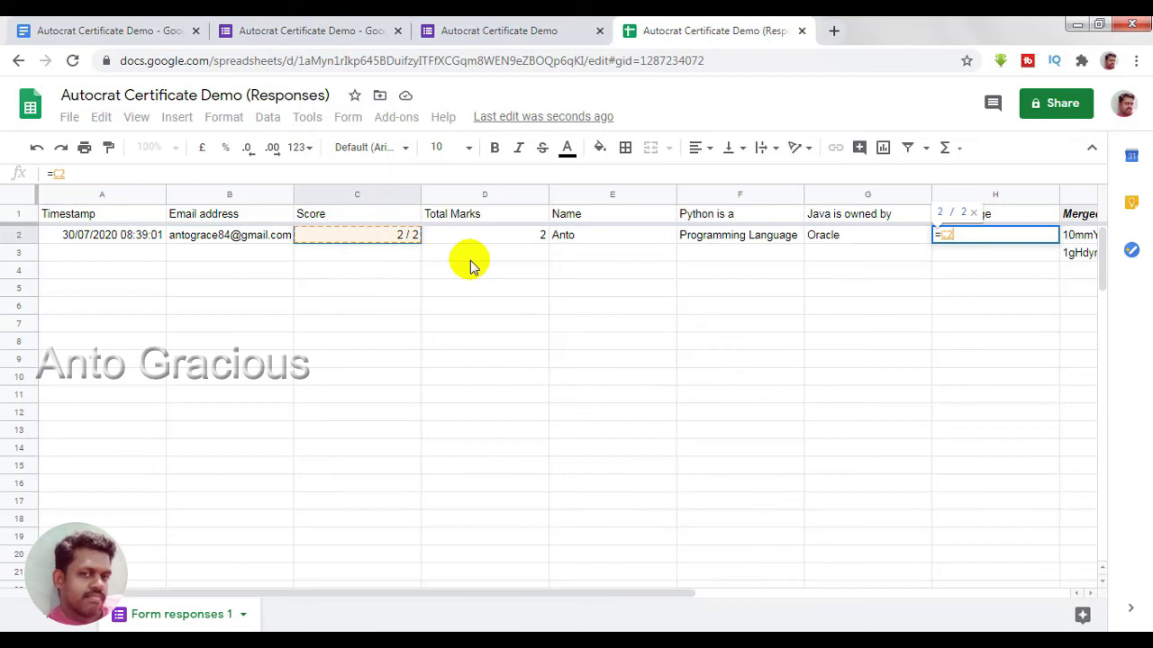
pyautogui.write('/')
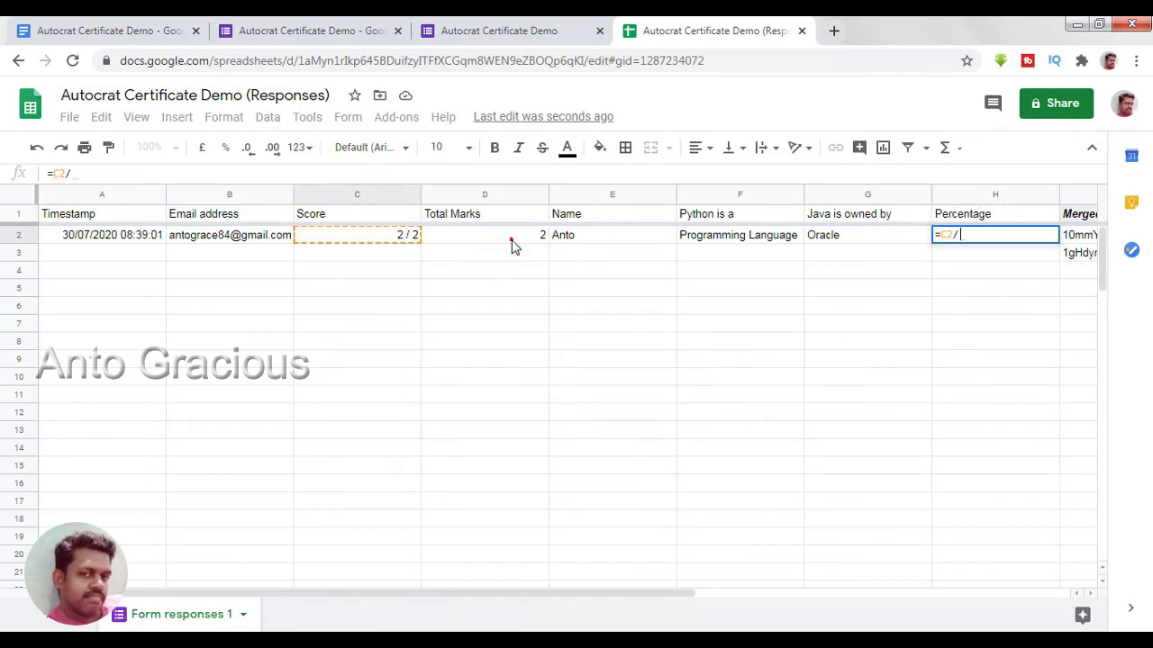
pyautogui.click(513, 248)
pyautogui.press('Return')
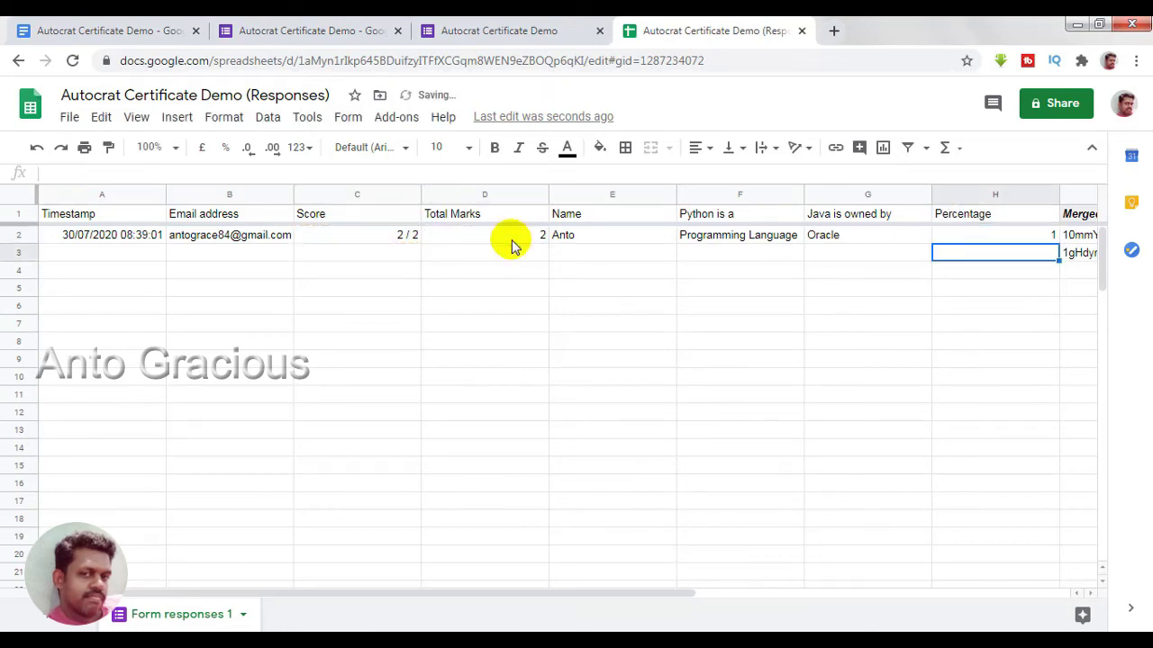
pyautogui.click(965, 235)
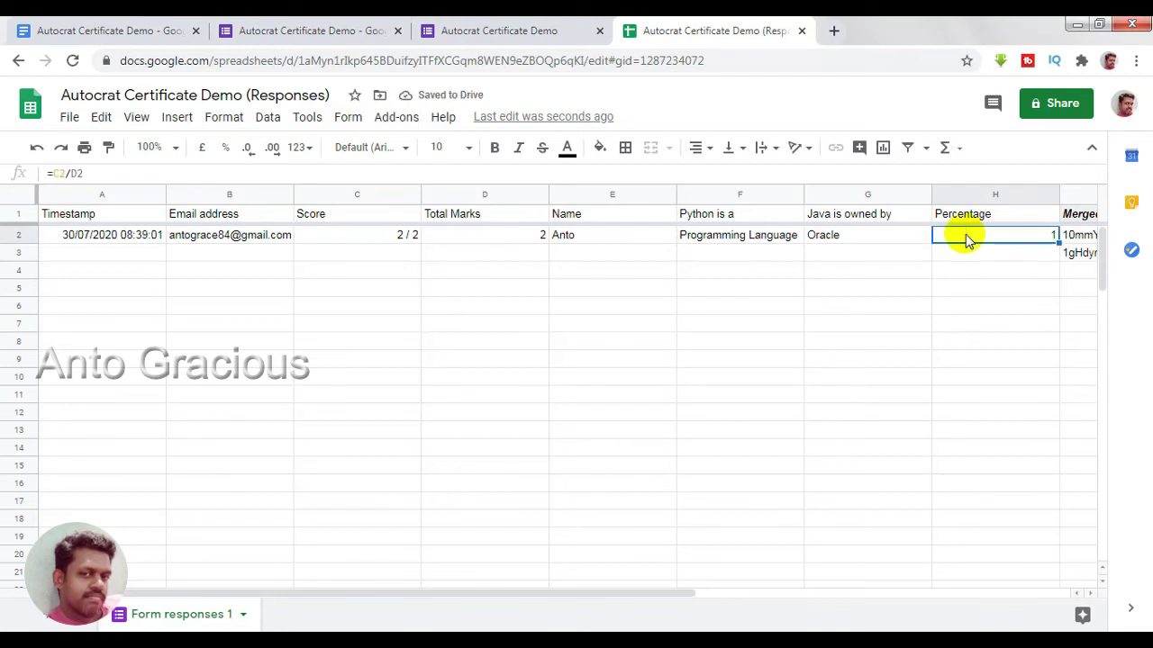
# Step: Format the calculated value in Percentage cell H2 as Percent
pyautogui.click(306, 149)
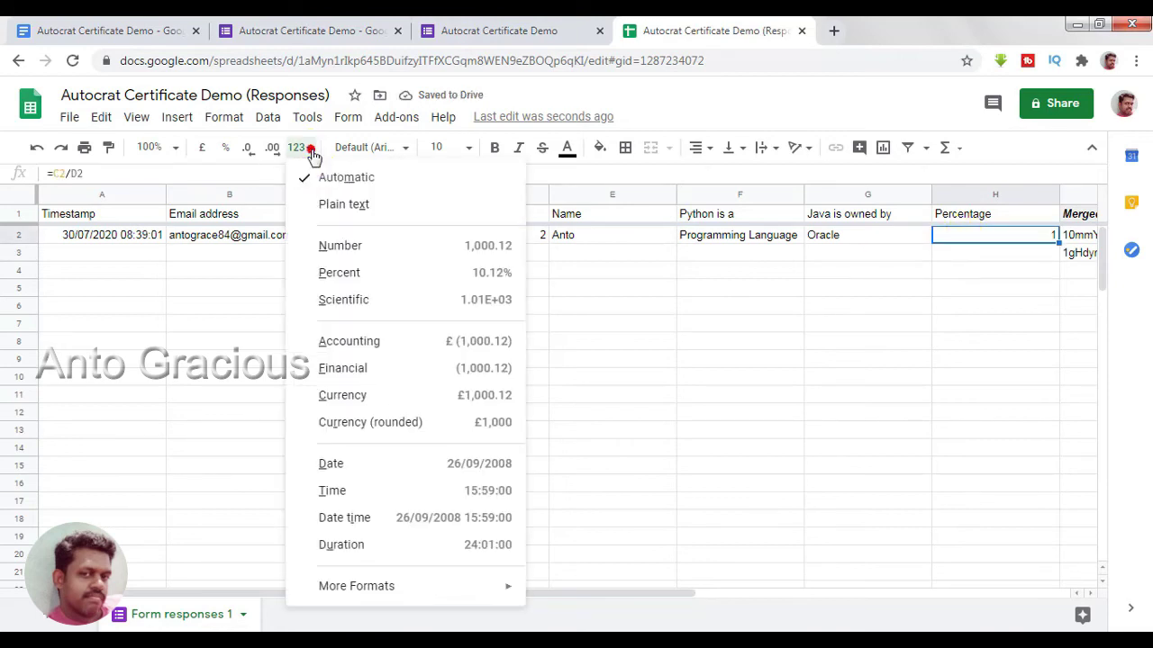
pyautogui.click(335, 280)
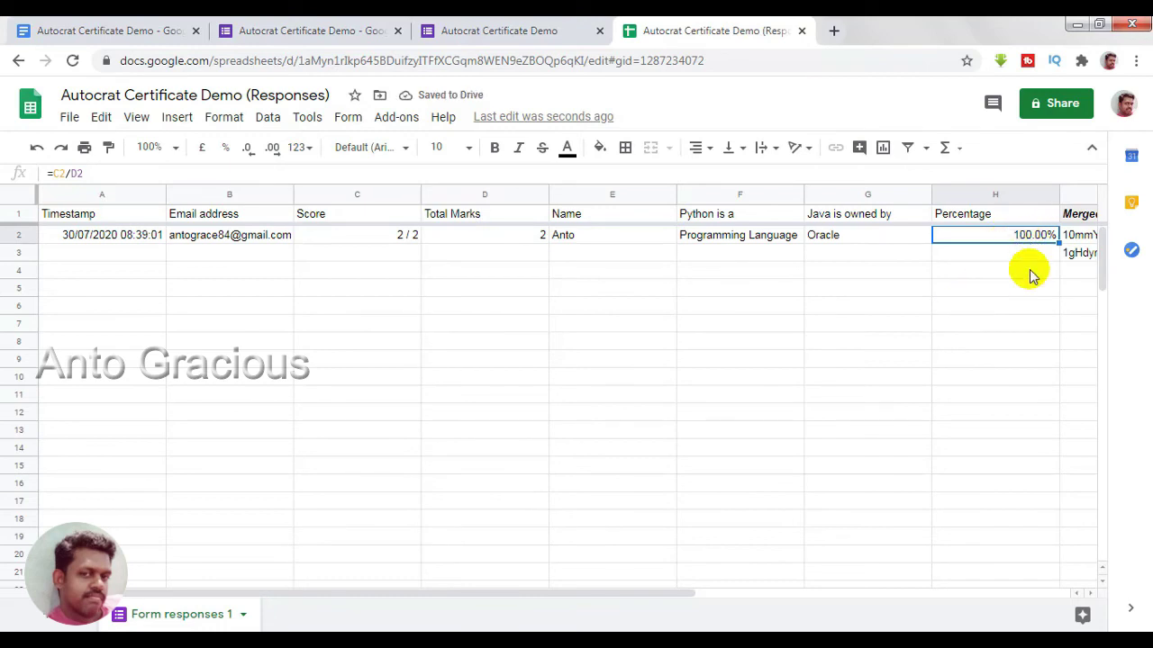
pyautogui.click(998, 213)
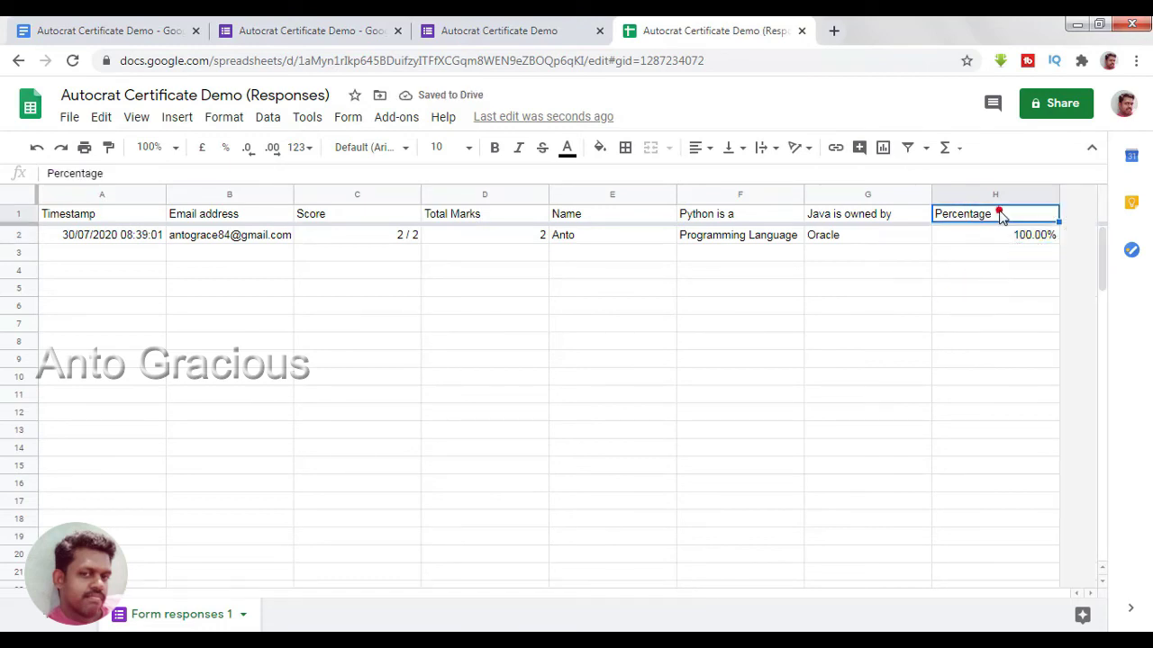
# Step: Launch the Autocrat add-on, run the existing Percentage job to generate the certificate, and close the add-on dialog
pyautogui.click(397, 117)
pyautogui.moveTo(437, 188)
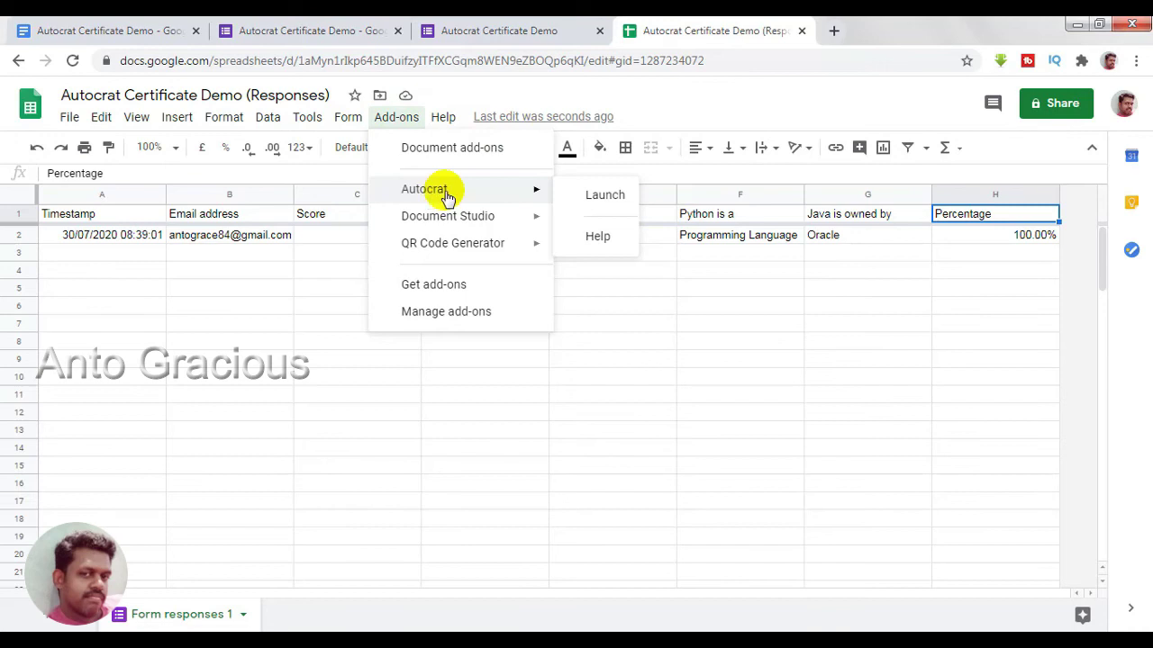
pyautogui.click(608, 194)
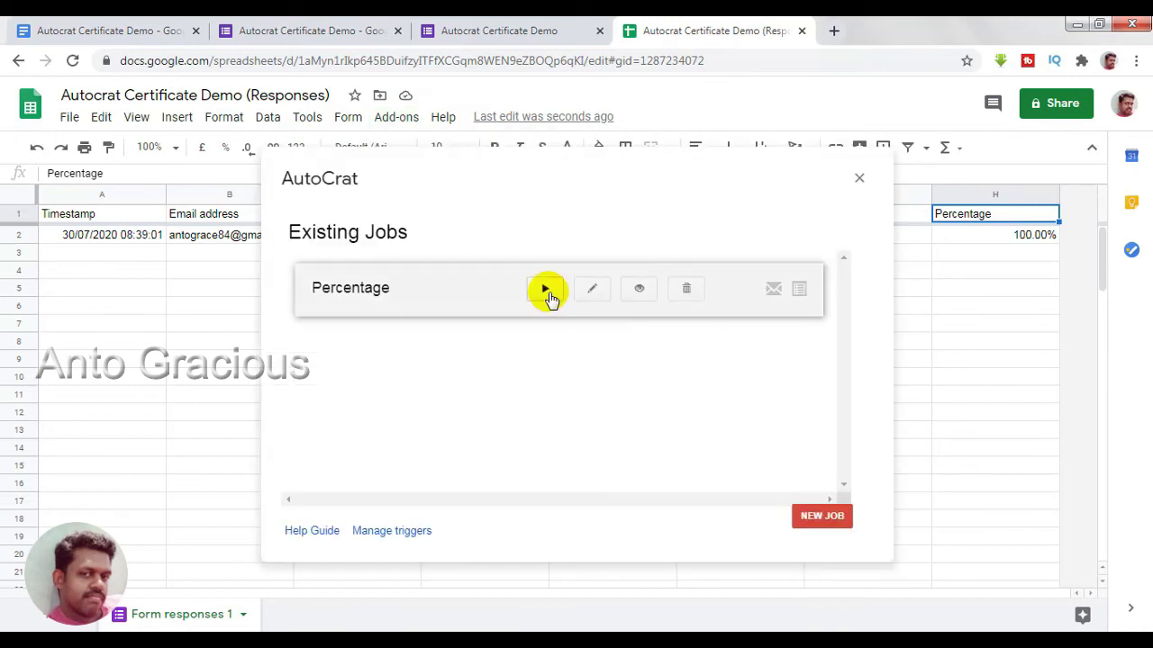
pyautogui.click(546, 294)
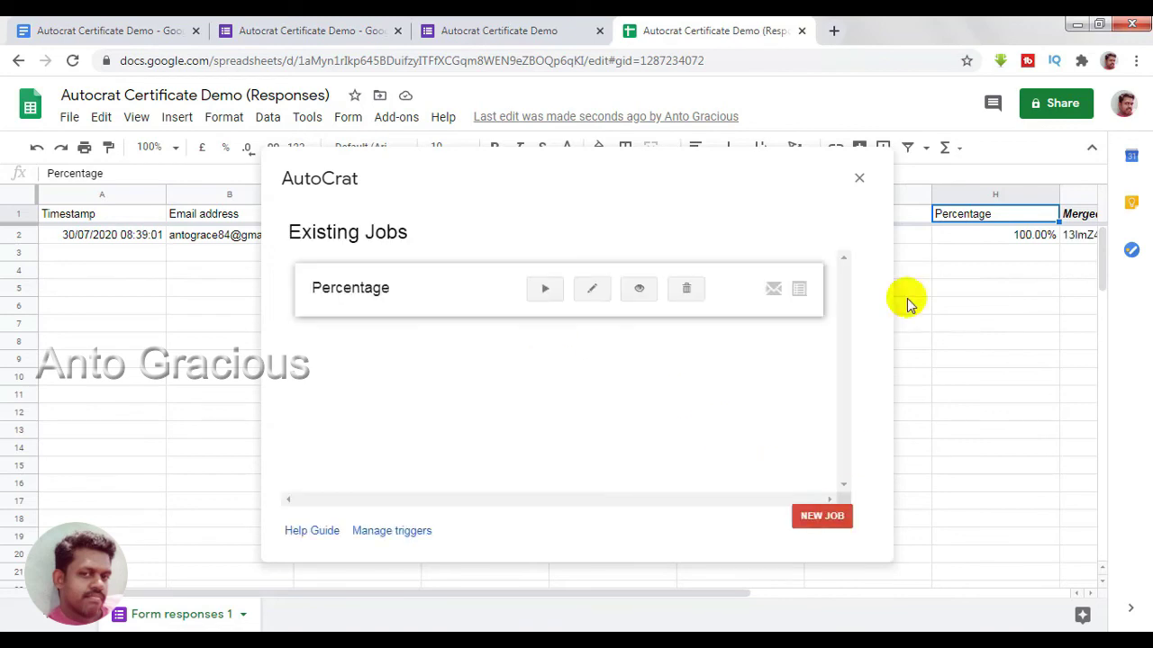
pyautogui.click(859, 179)
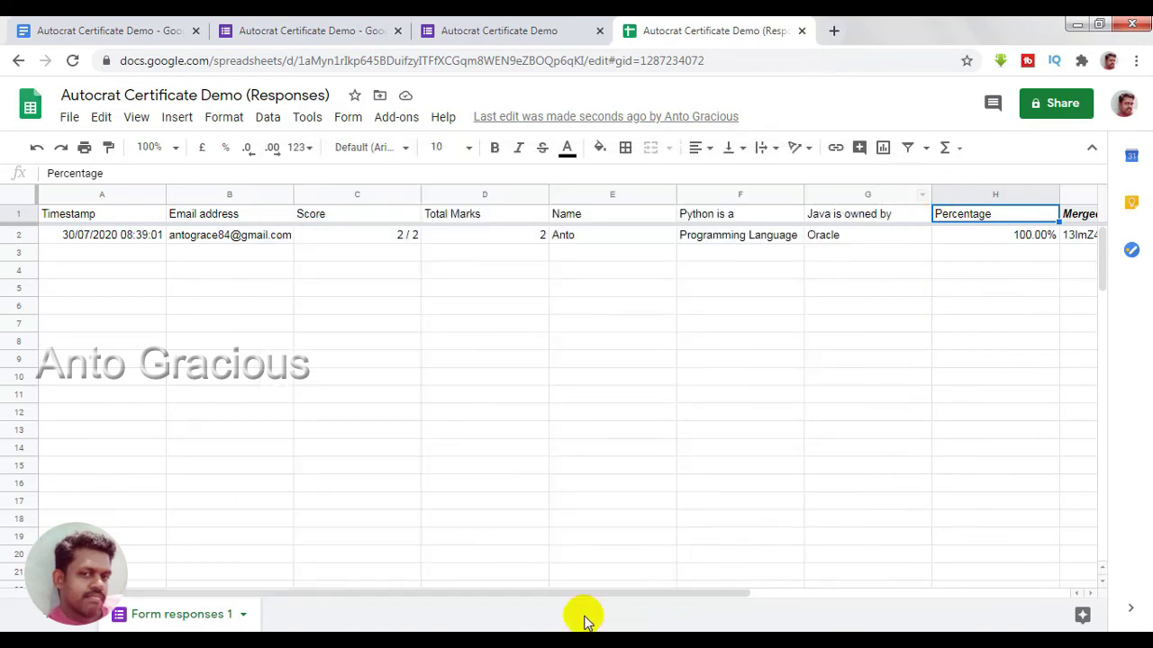
# Step: Open the generated certificate PDF from the response's merged document link in column K
pyautogui.moveTo(442, 595); pyautogui.dragTo(765, 595)
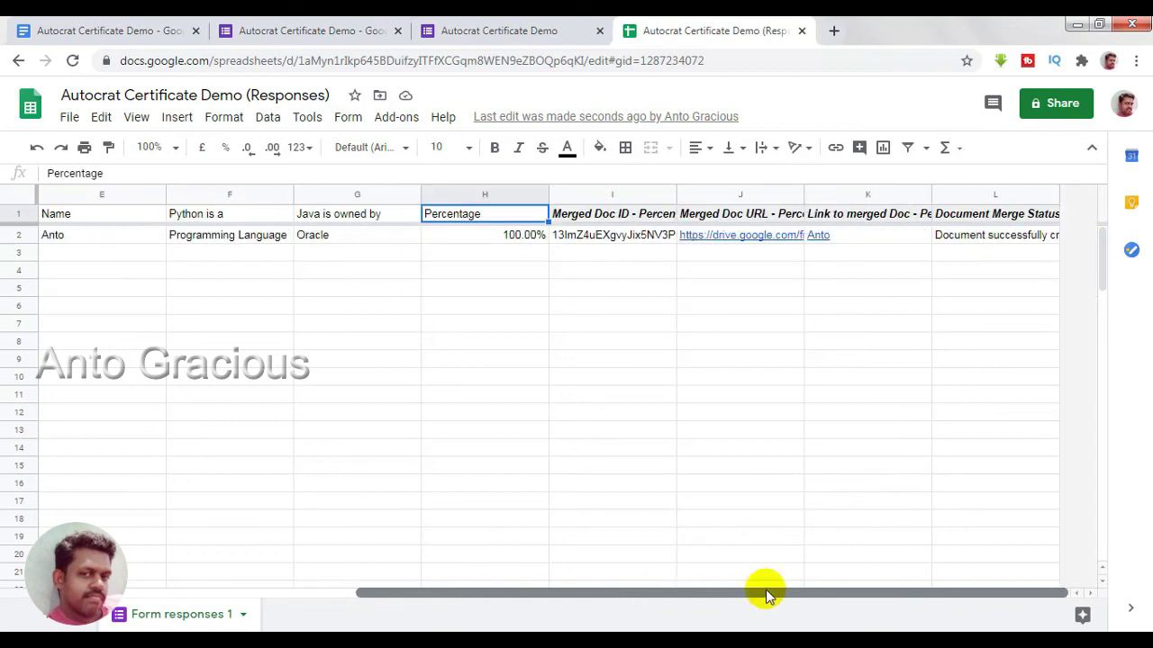
pyautogui.click(821, 240)
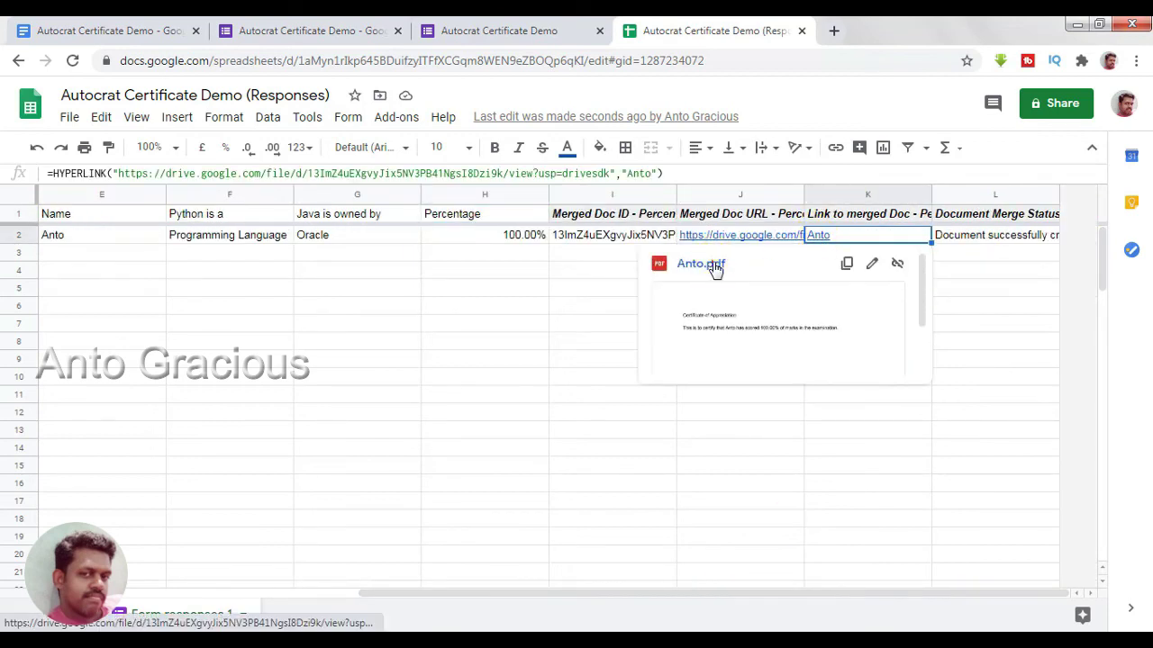
pyautogui.click(712, 266)
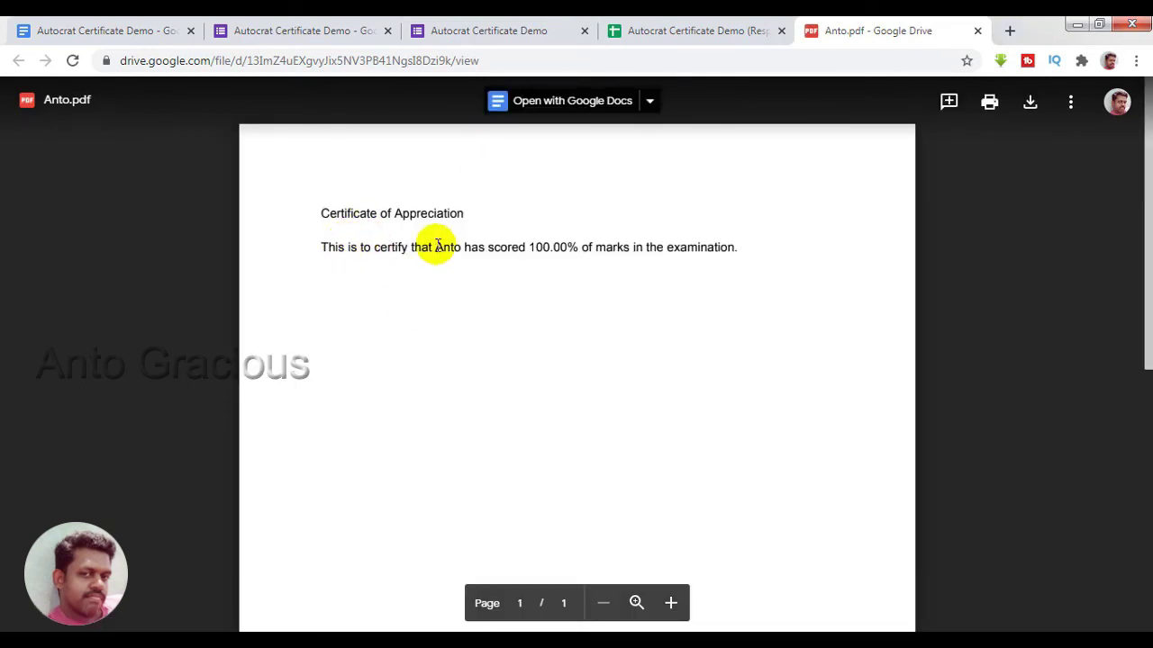
# Step: Compare the <<Name>> and <<percentage>> placeholders in the certificate template document with the filled-in text of the generated PDF
pyautogui.click(90, 30)
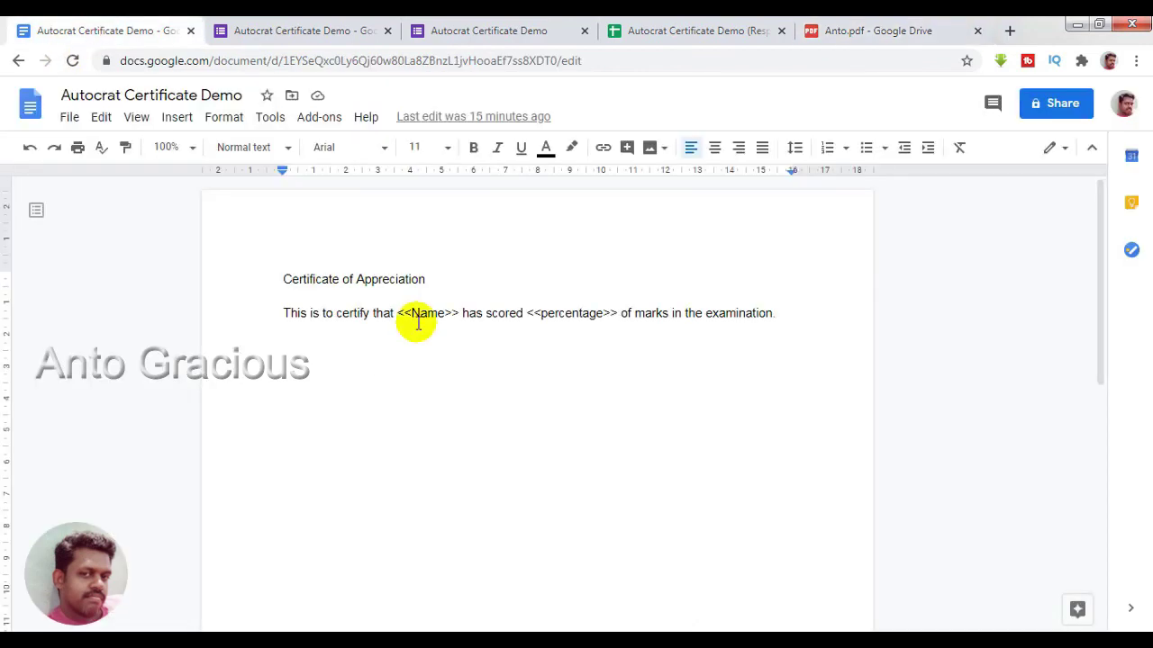
pyautogui.click(823, 30)
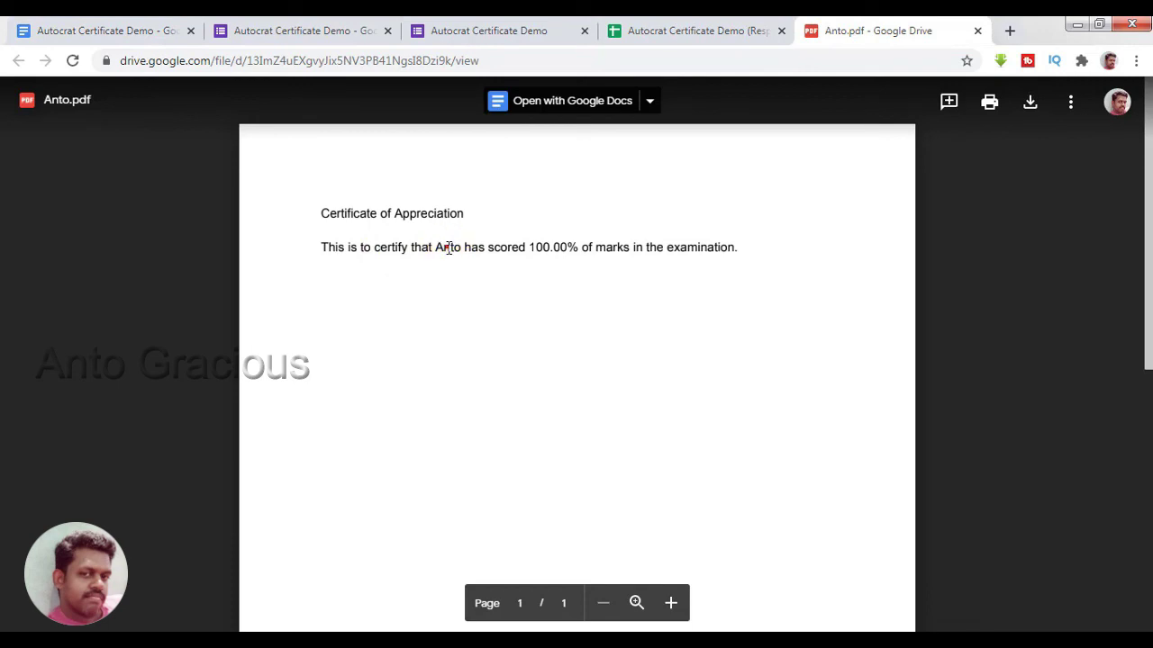
pyautogui.moveTo(531, 245); pyautogui.dragTo(571, 247)
pyautogui.click(577, 316)
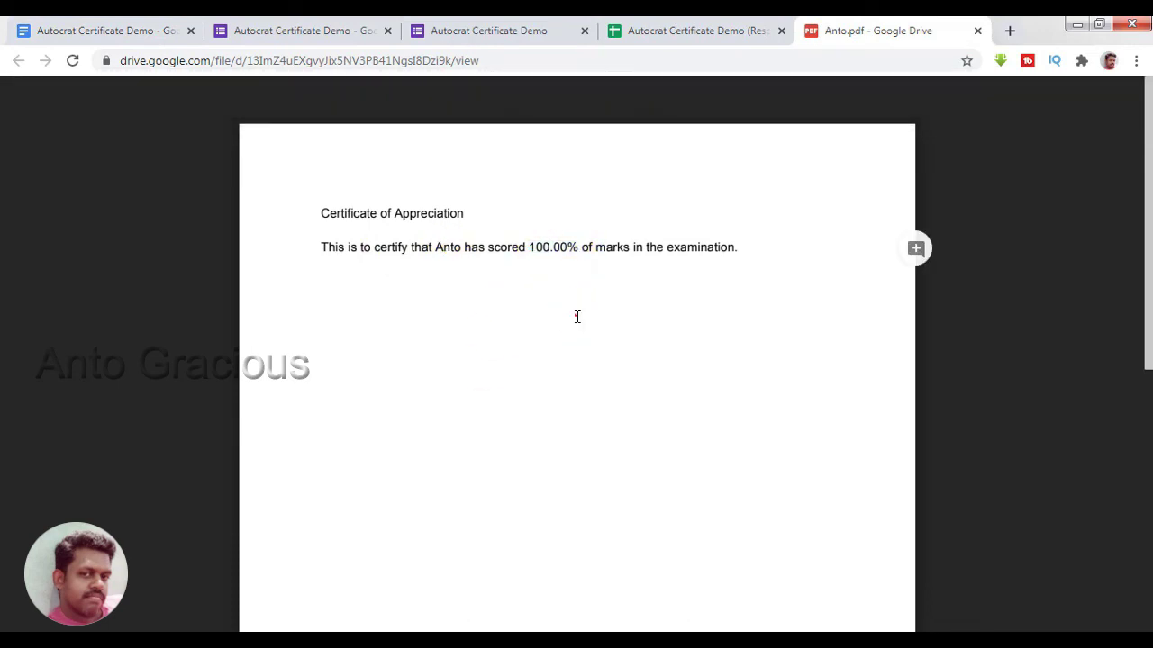
pyautogui.click(611, 349)
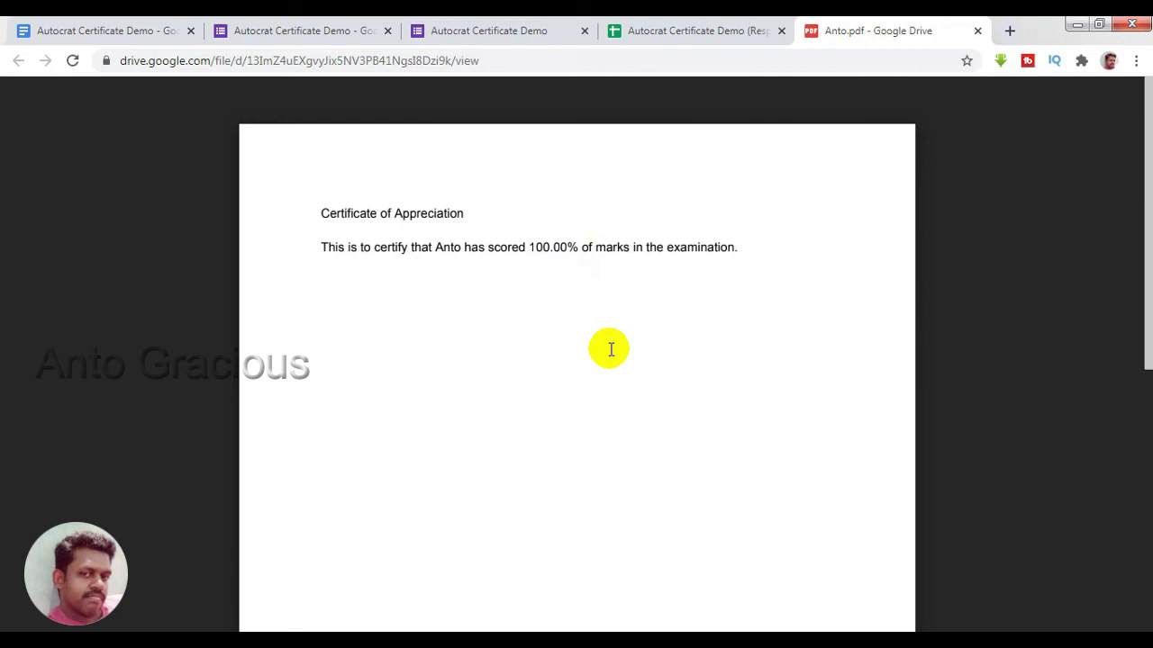